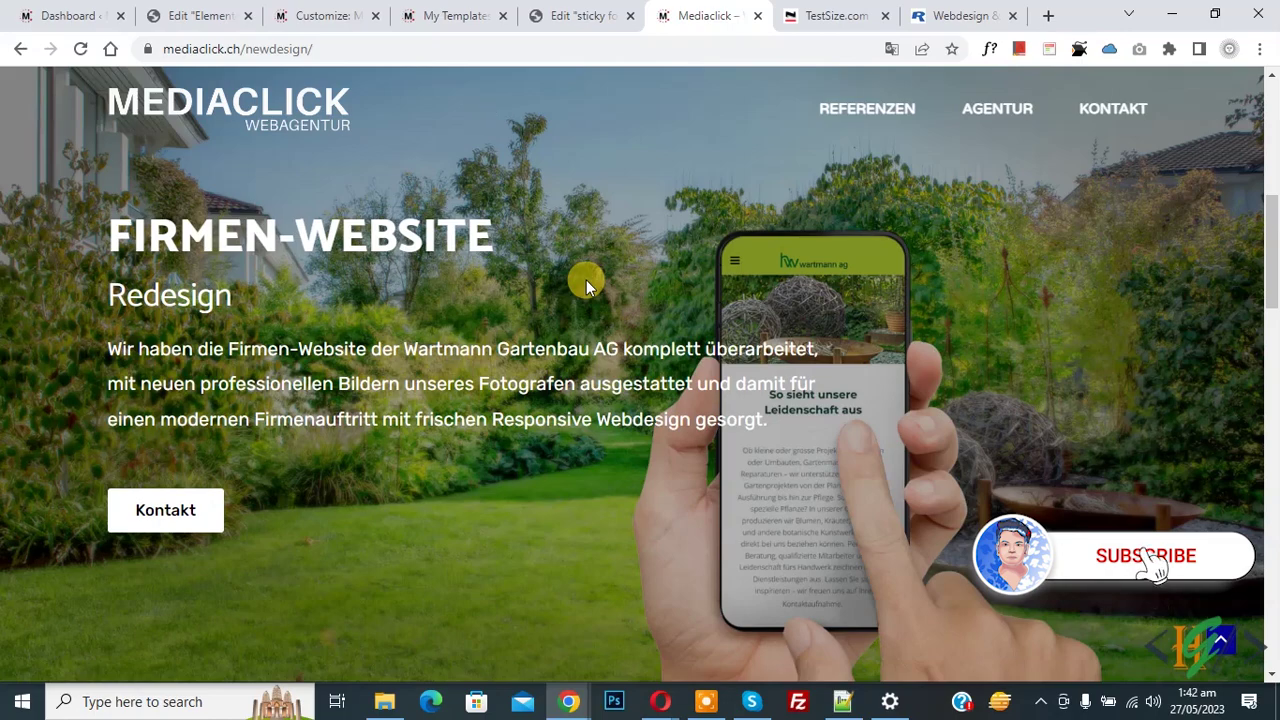
In the sticky footer template's Elementor editor, set the footer section's Sticky motion effect to Bottom.
scroll(1274, 300, down, 3)
drag(1274, 300, 1272, 570)
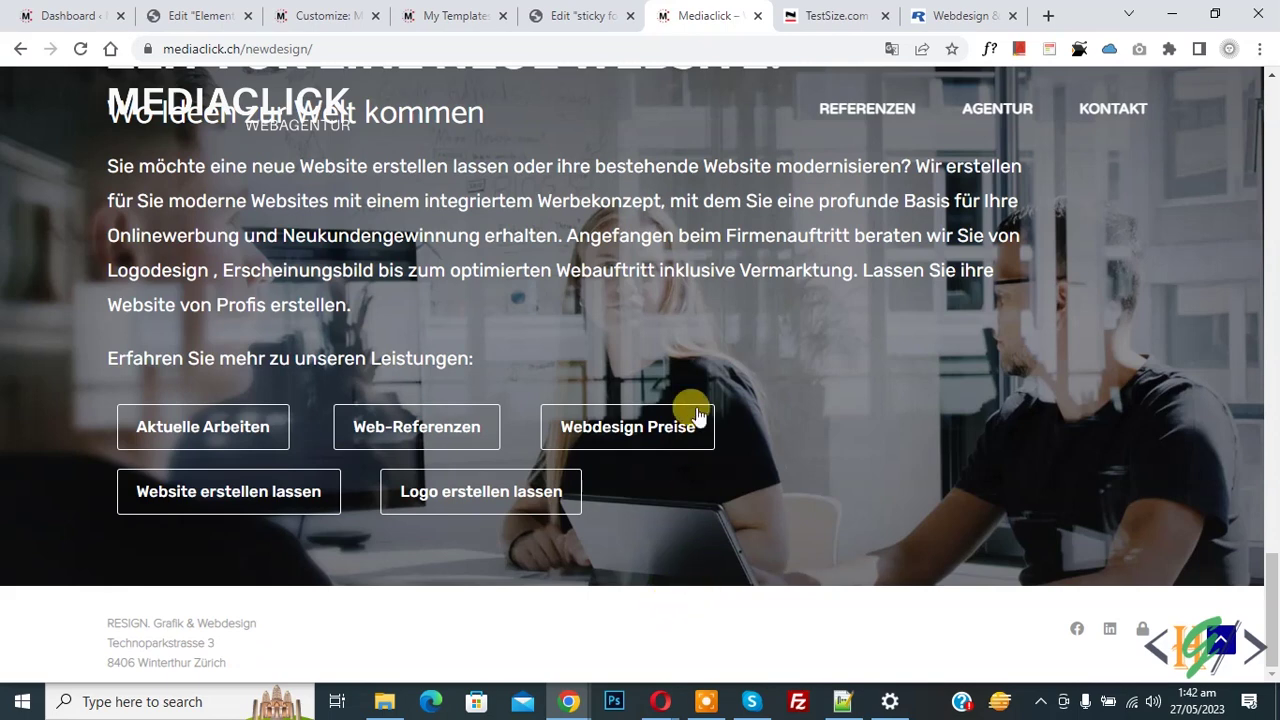
click(586, 12)
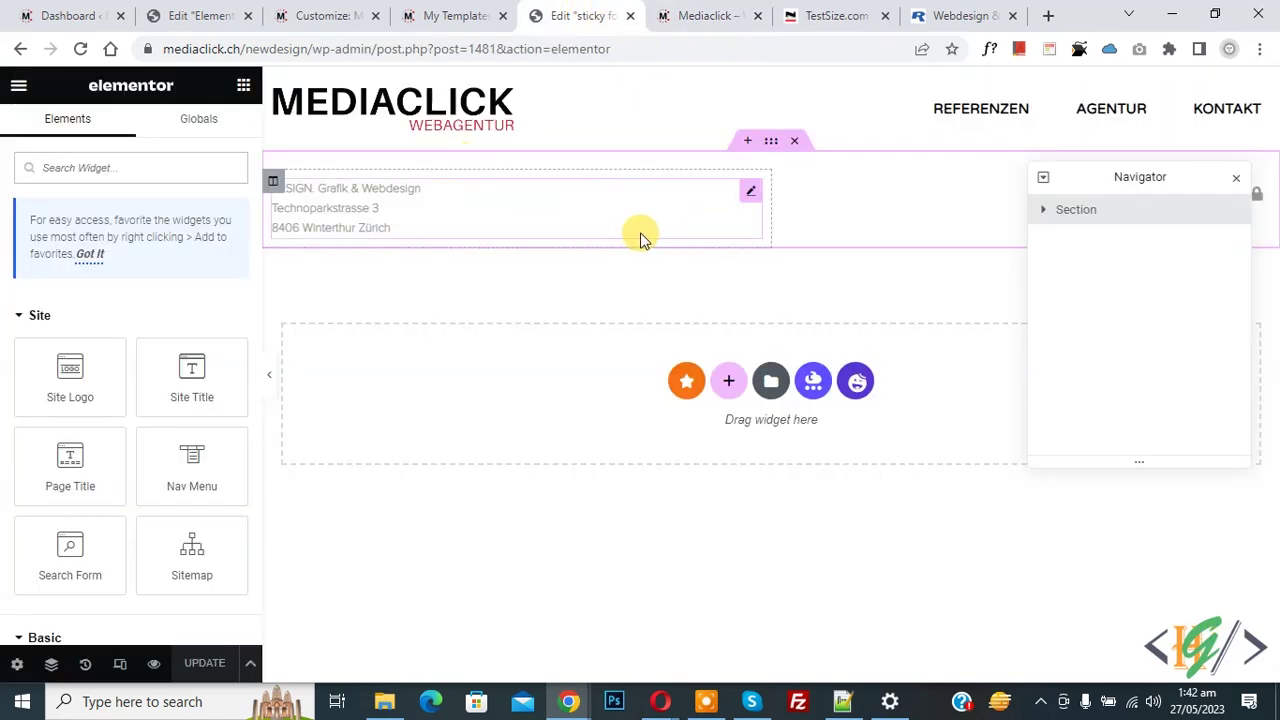
click(768, 148)
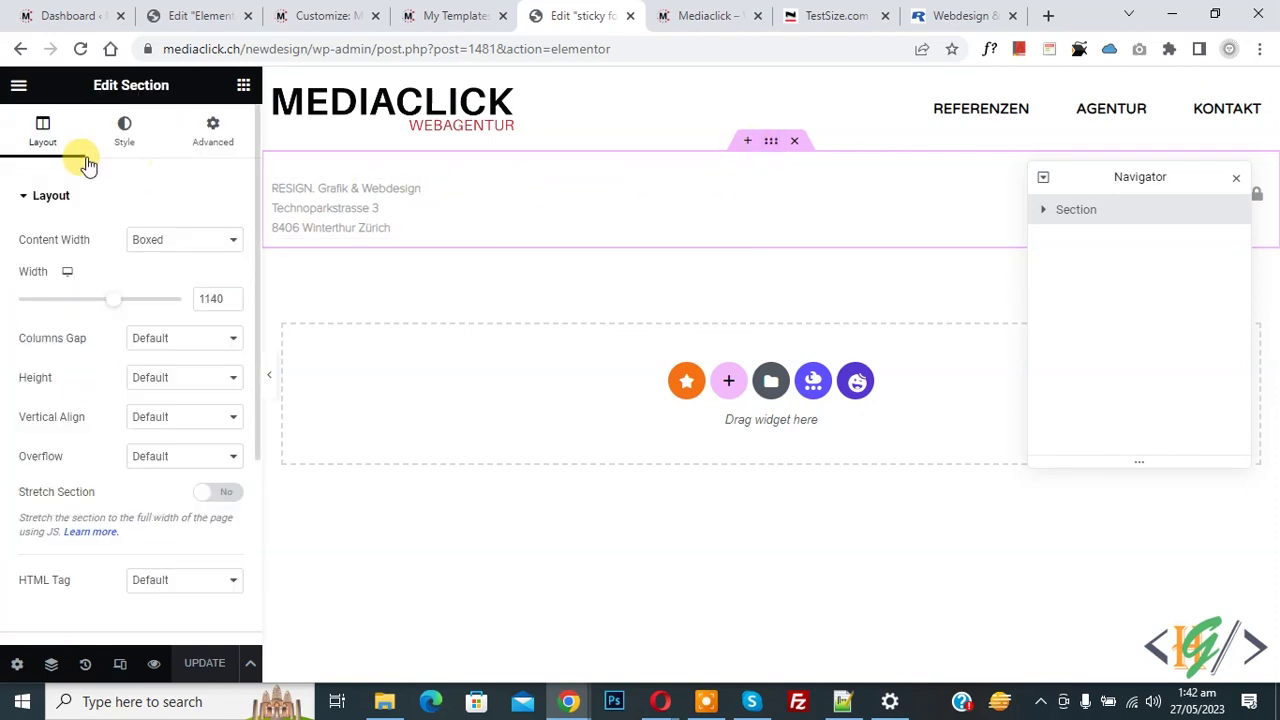
click(214, 140)
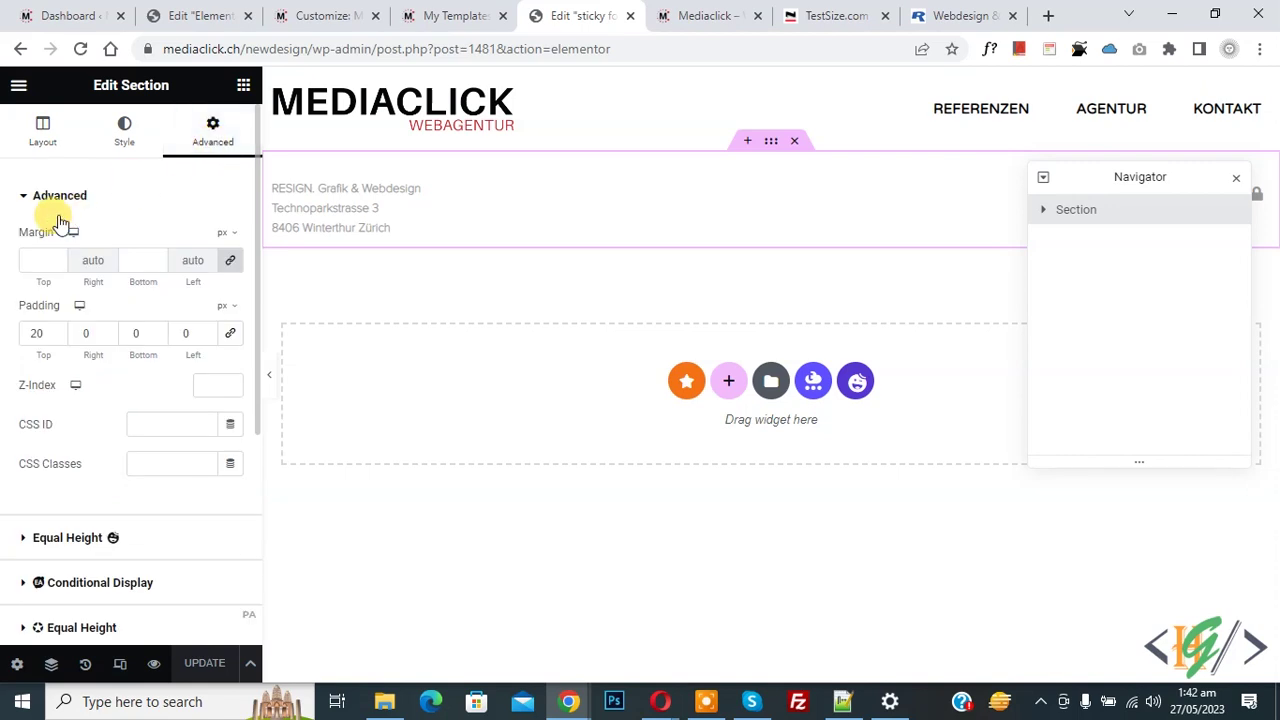
scroll(51, 210, down, 3)
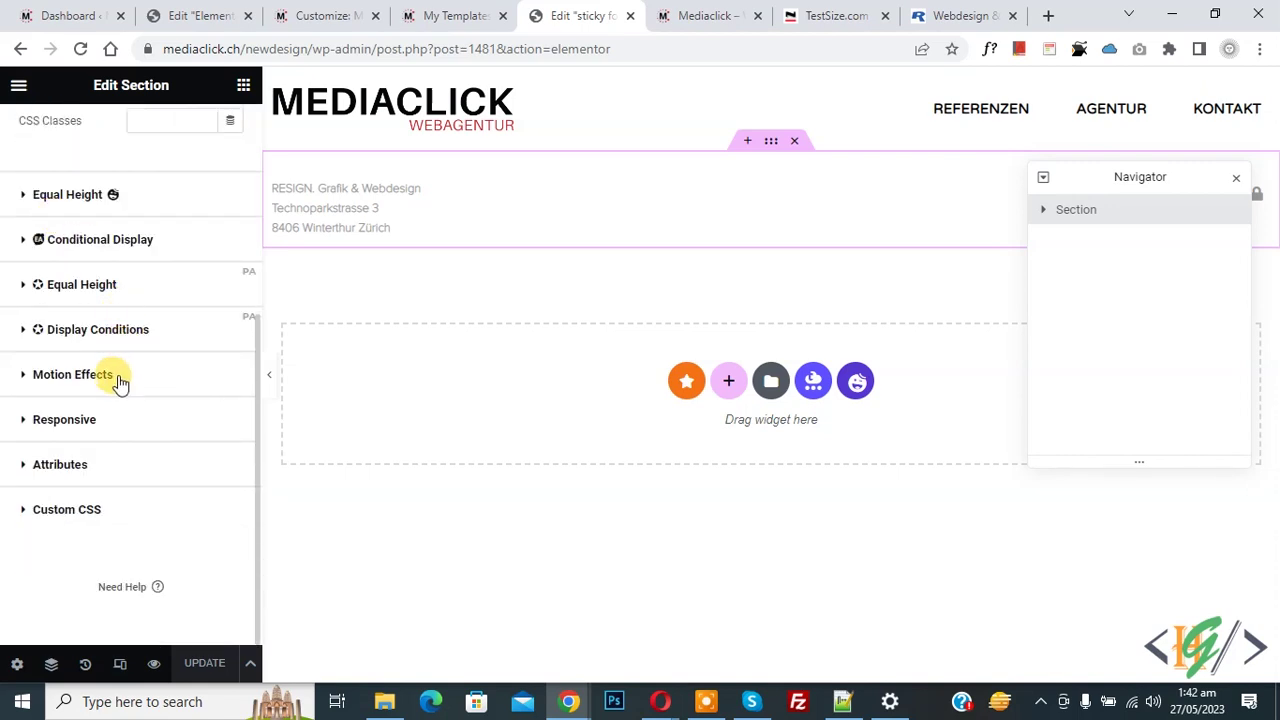
click(100, 375)
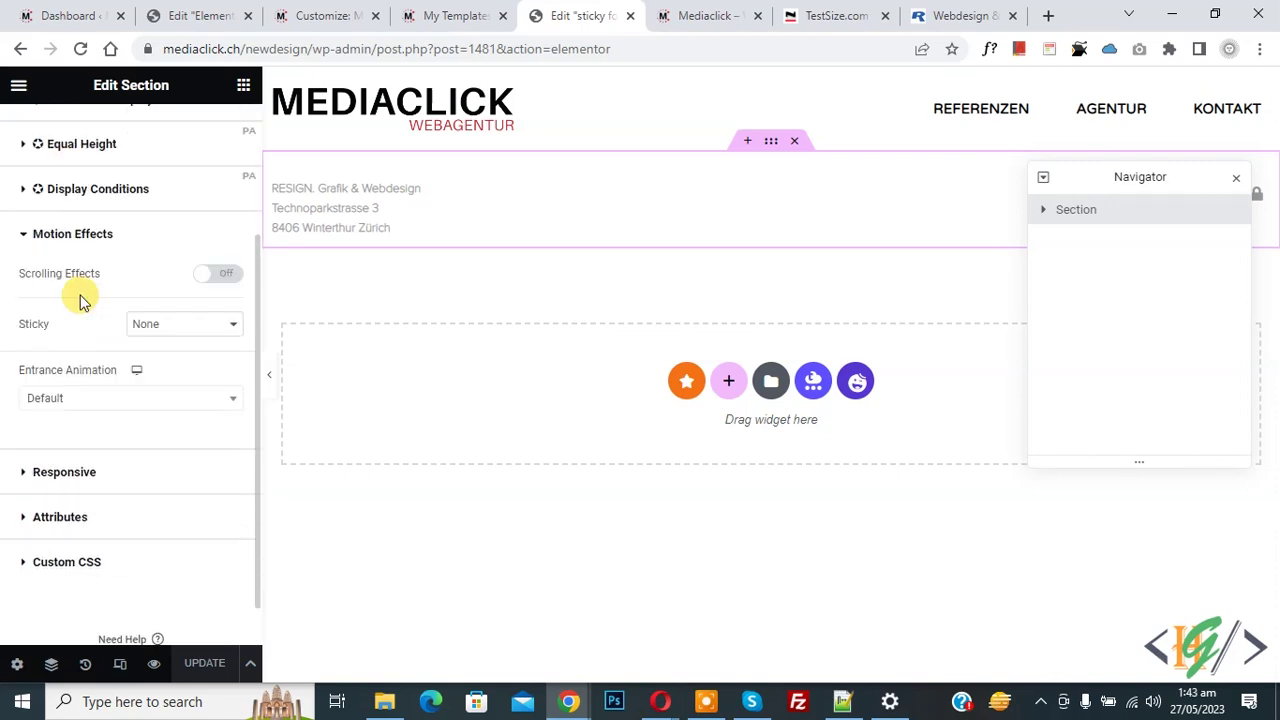
click(137, 325)
click(150, 373)
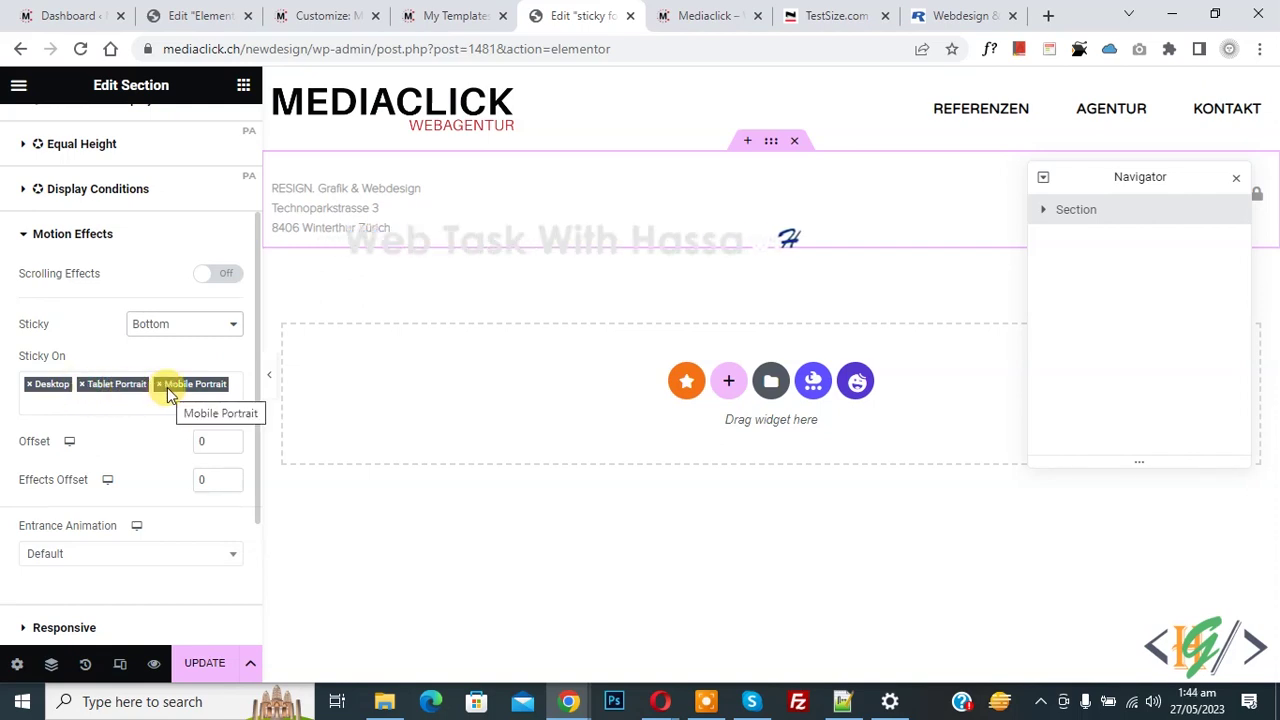
Limit the footer section's sticky effect to Desktop by removing Tablet Portrait and Mobile Portrait, and update the template.
click(82, 384)
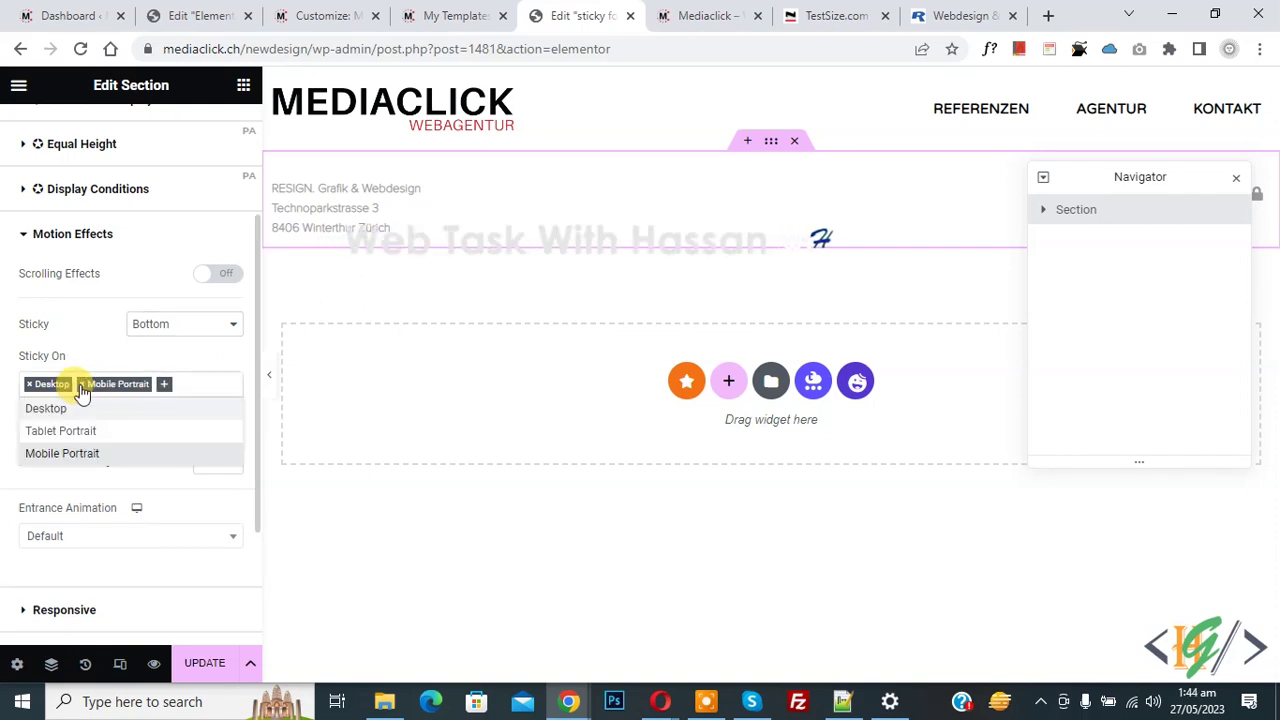
click(82, 386)
click(6, 384)
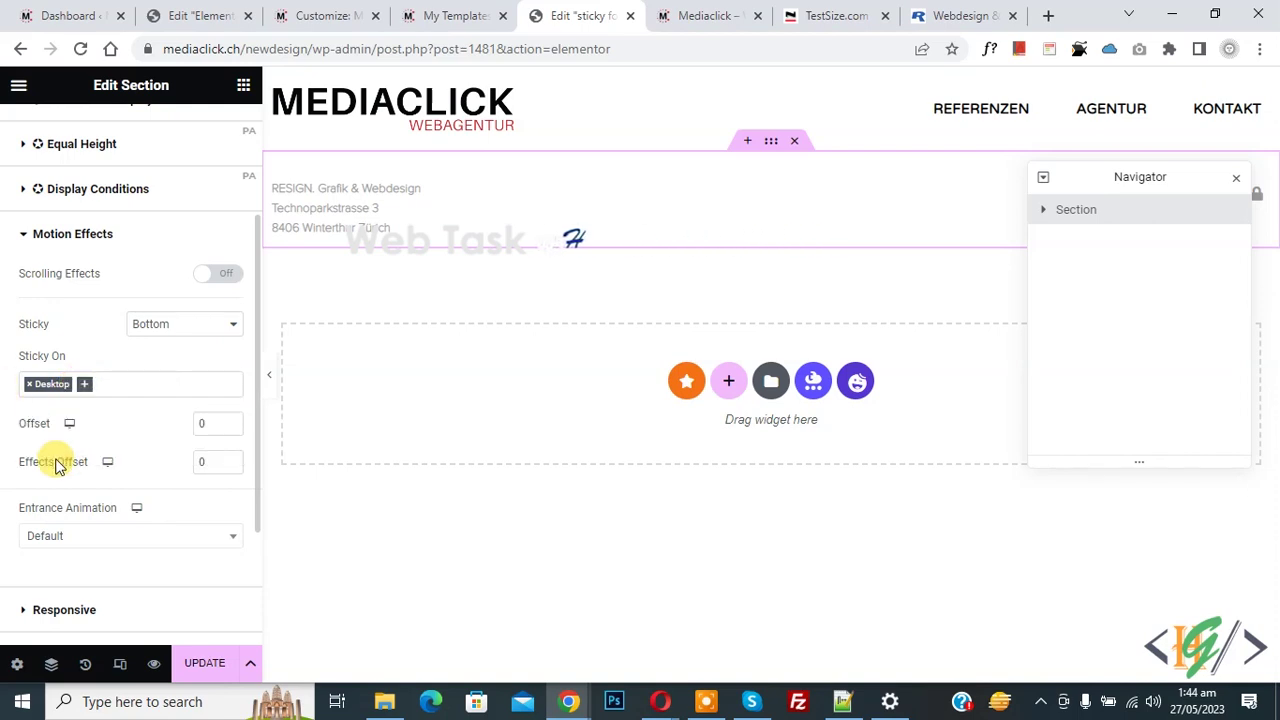
click(200, 663)
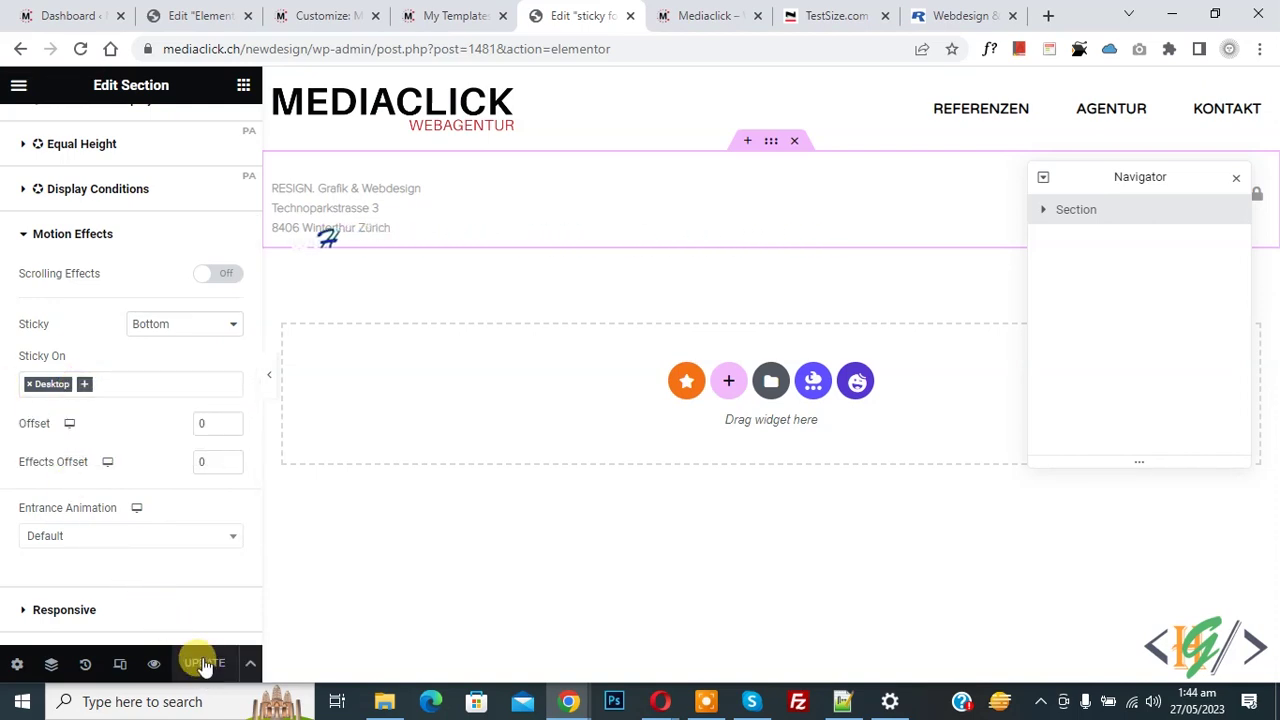
Reload the published homepage and check the sticky footer's behaviour from the first section down to the page end.
click(680, 12)
click(80, 48)
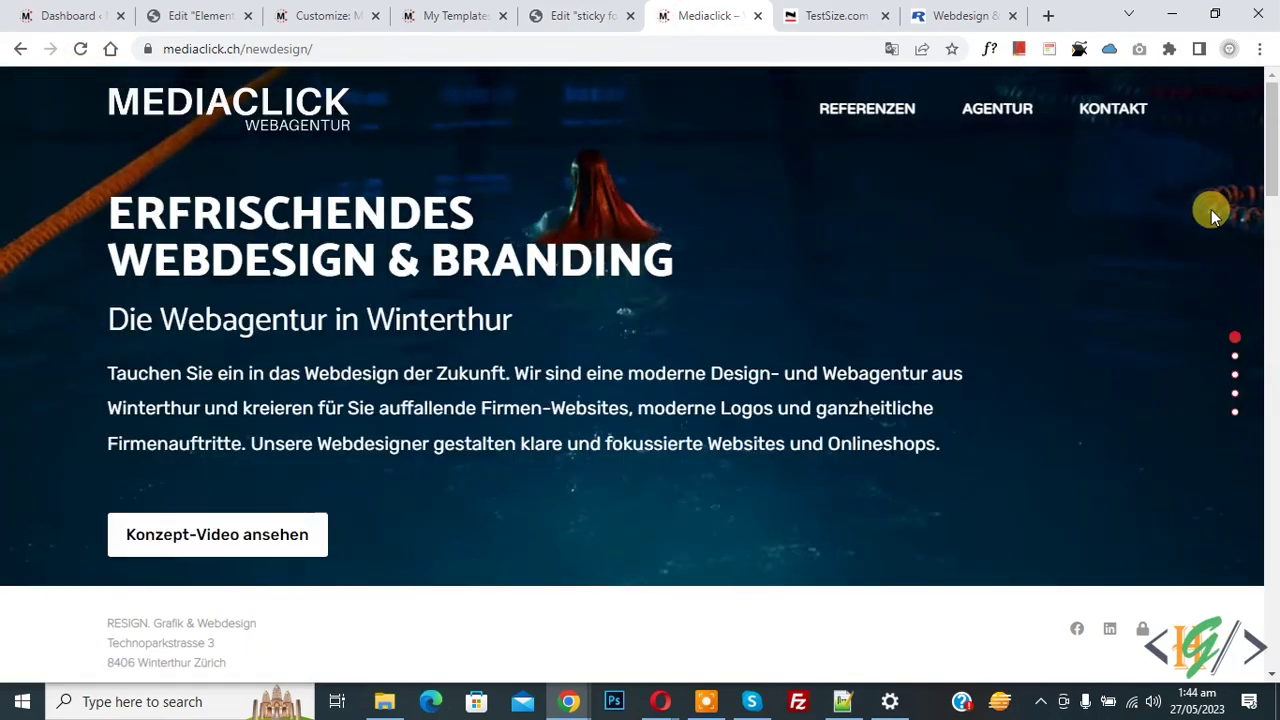
drag(1267, 186, 1229, 443)
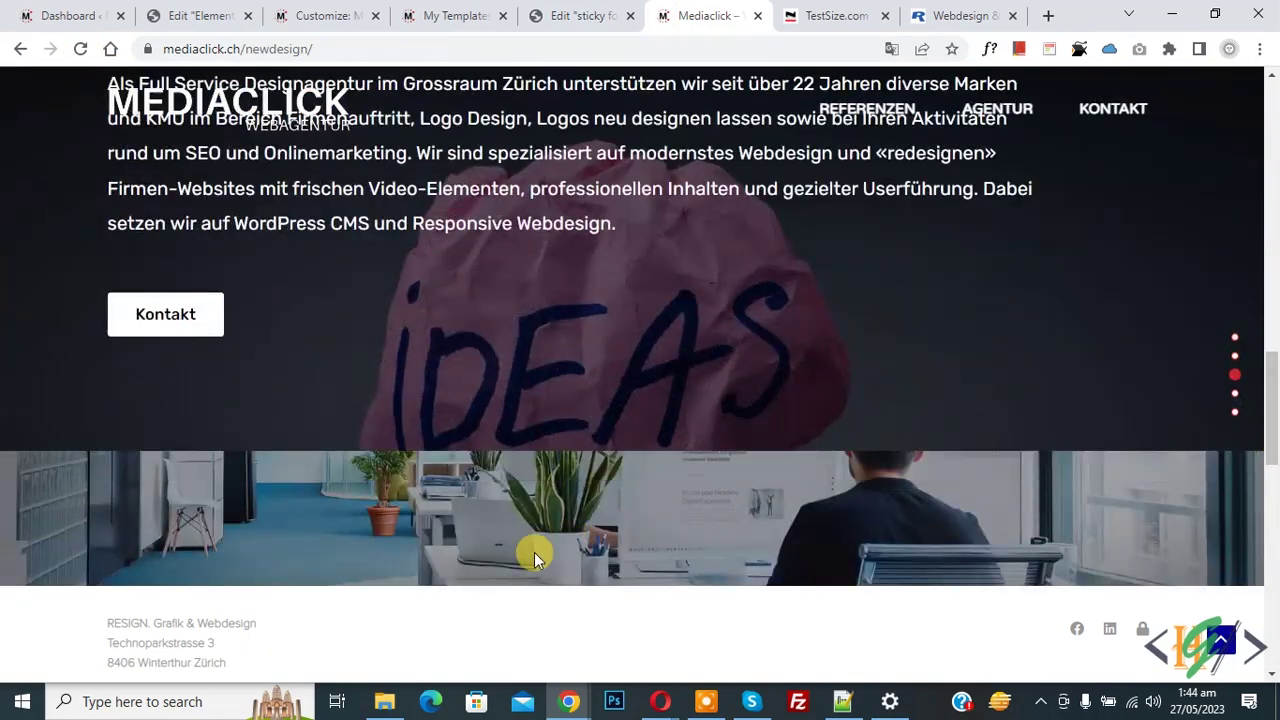
drag(1274, 400, 1274, 622)
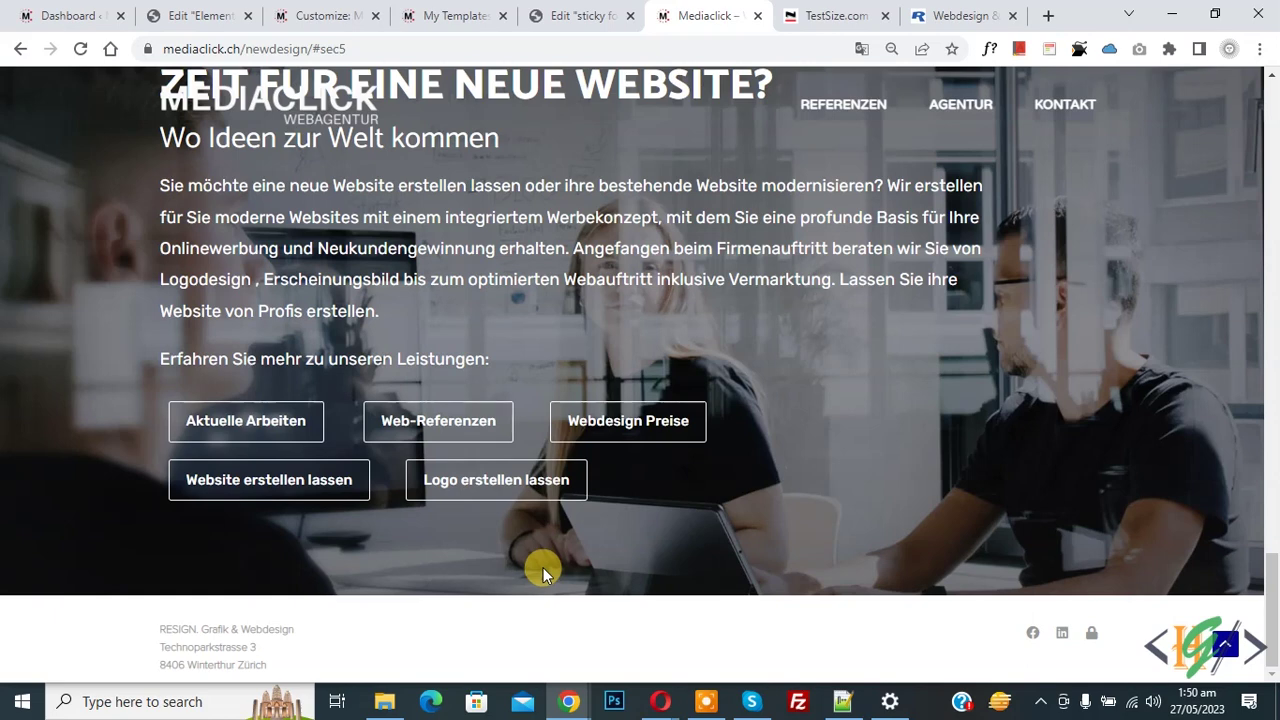
Return to the footer template editor and make the footer section's background colour fully transparent.
click(570, 26)
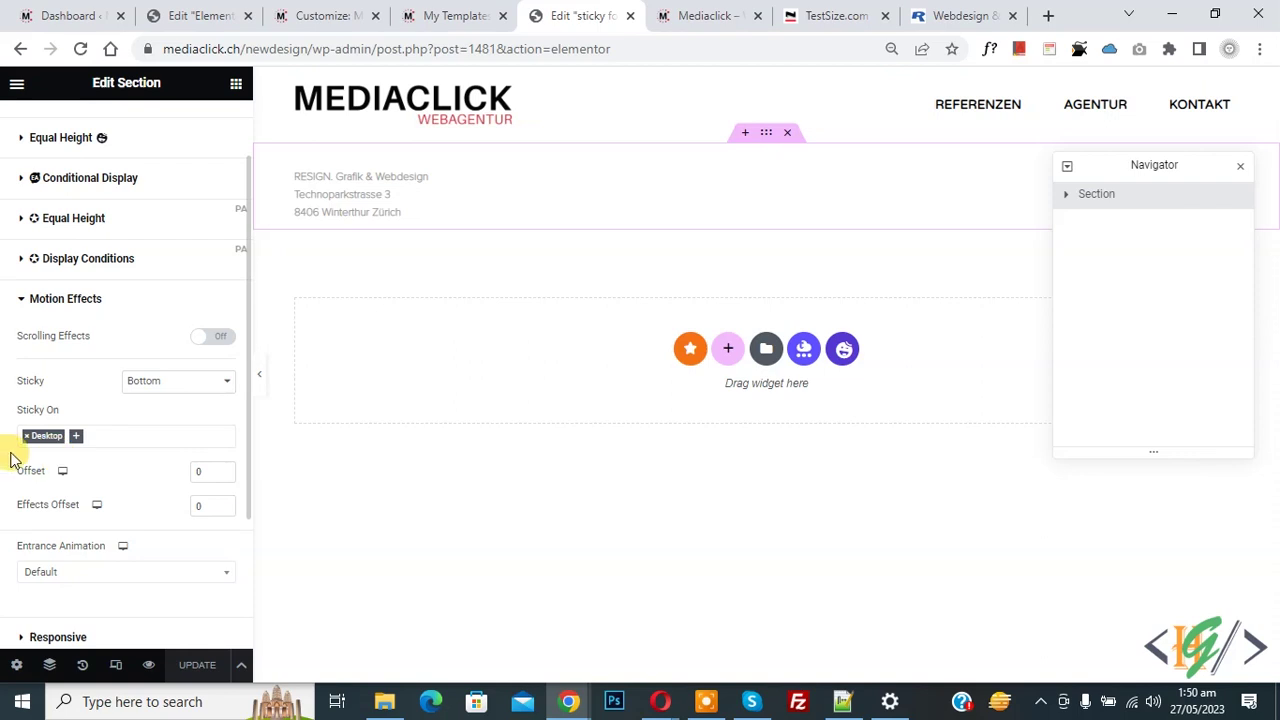
scroll(72, 473, up, 1)
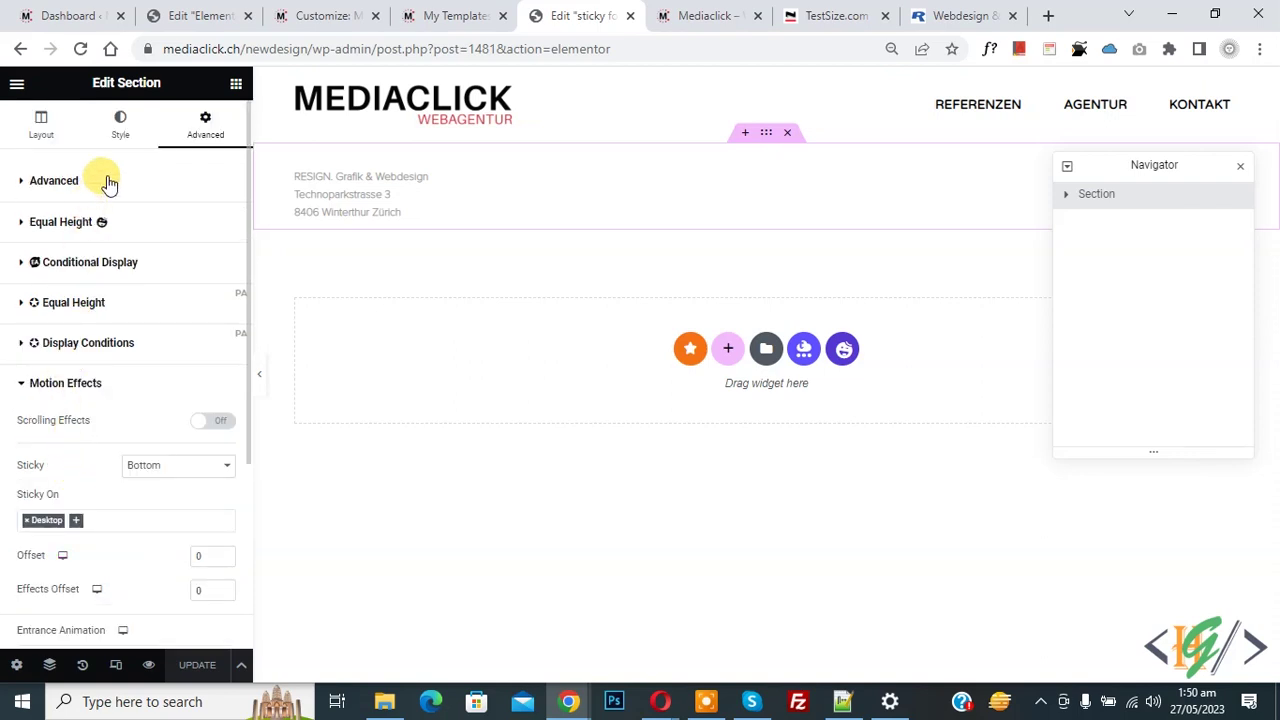
click(120, 128)
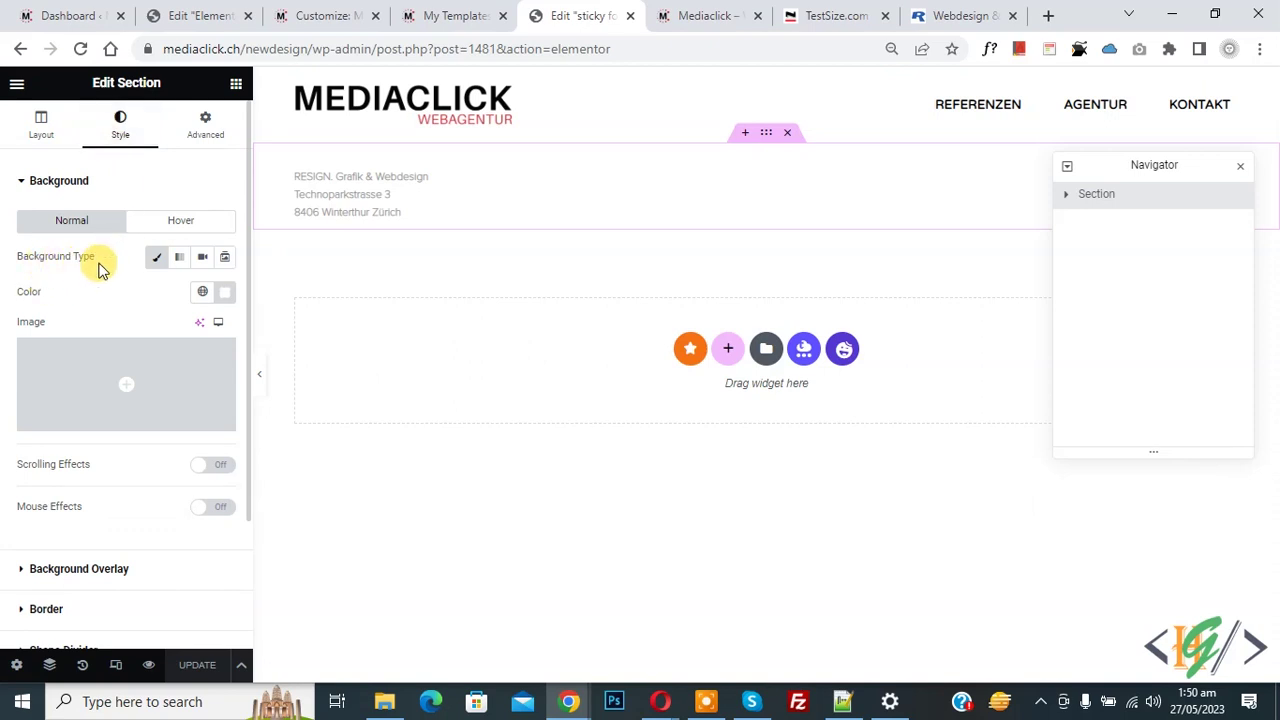
click(226, 296)
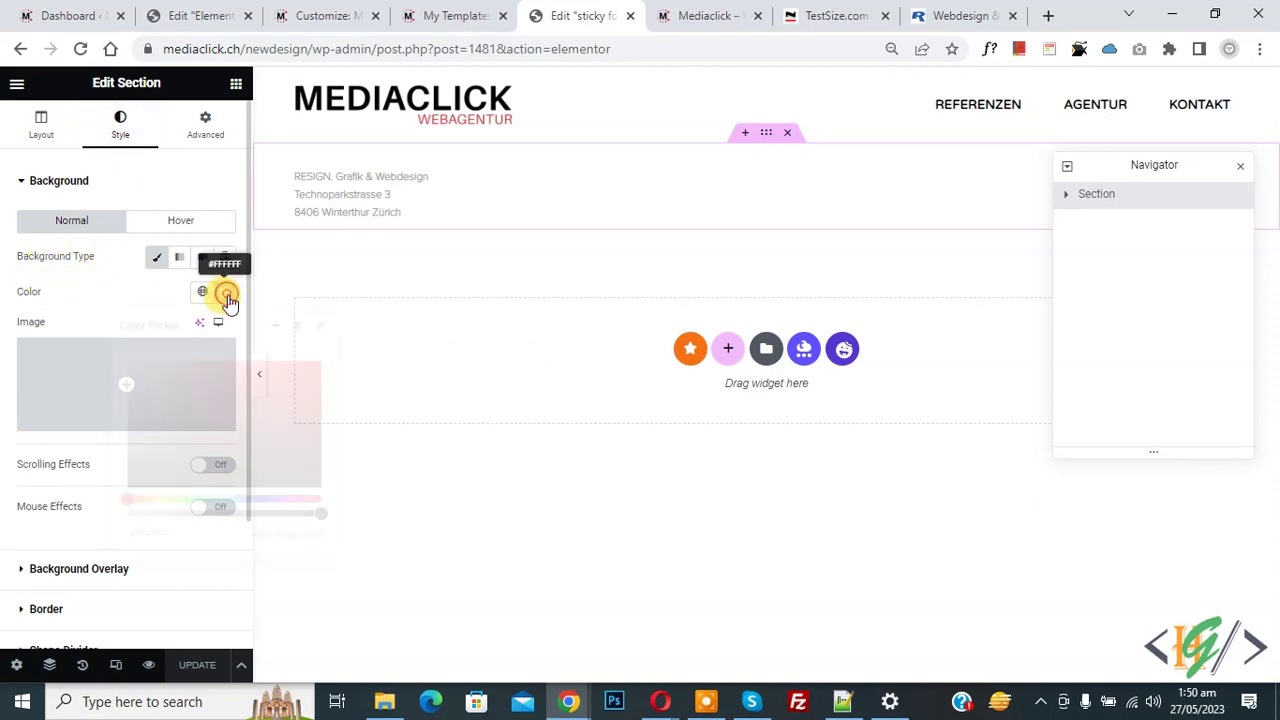
drag(323, 516, 5, 465)
click(8, 330)
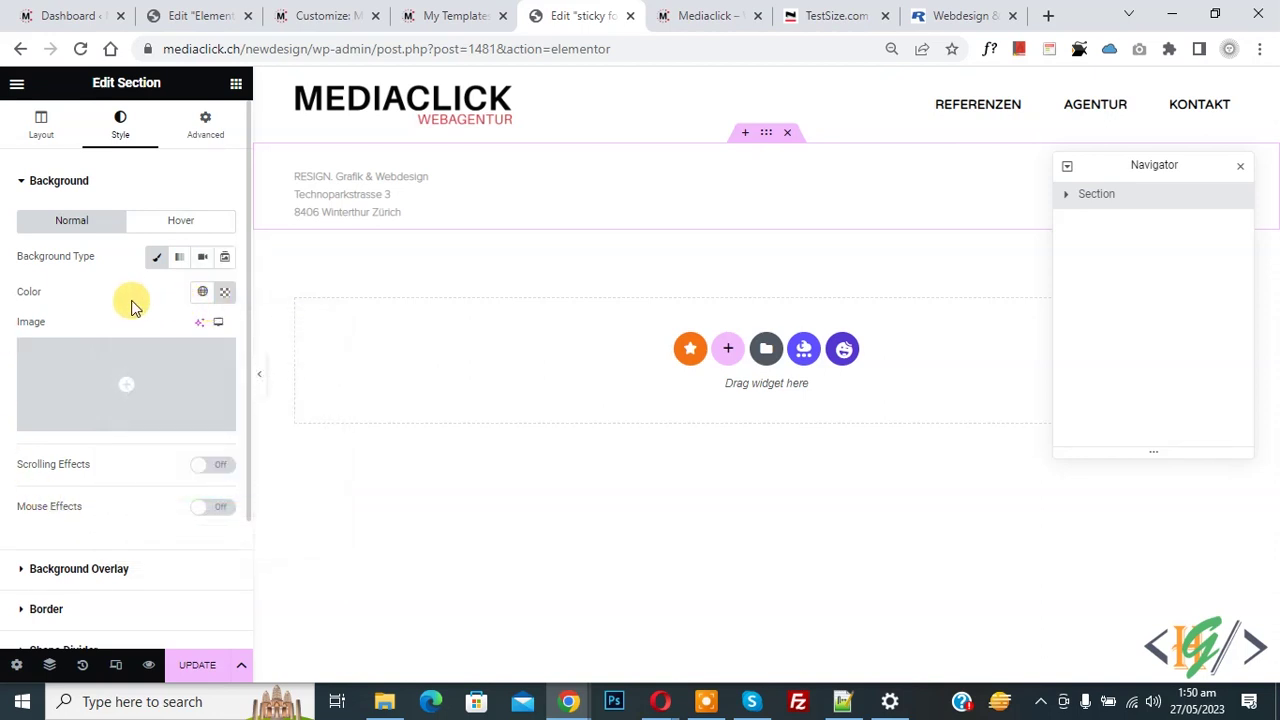
Set the text colour of the address heading in the footer to white.
click(347, 194)
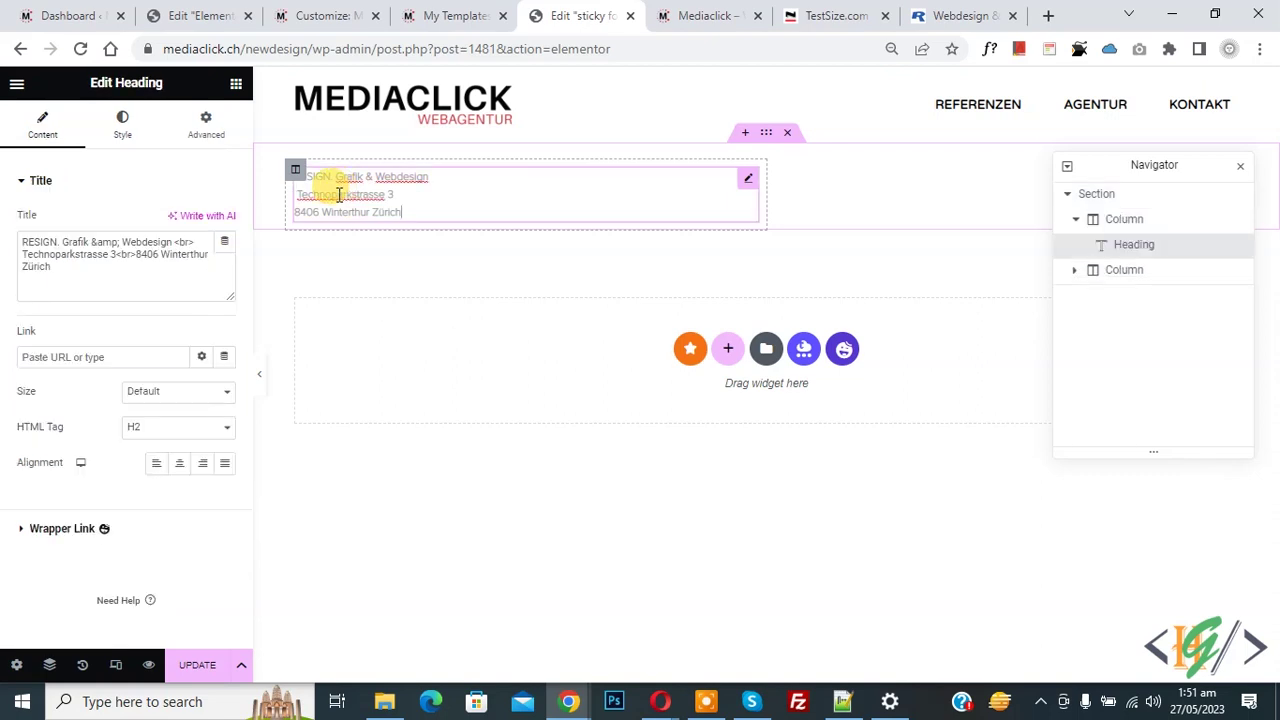
click(122, 128)
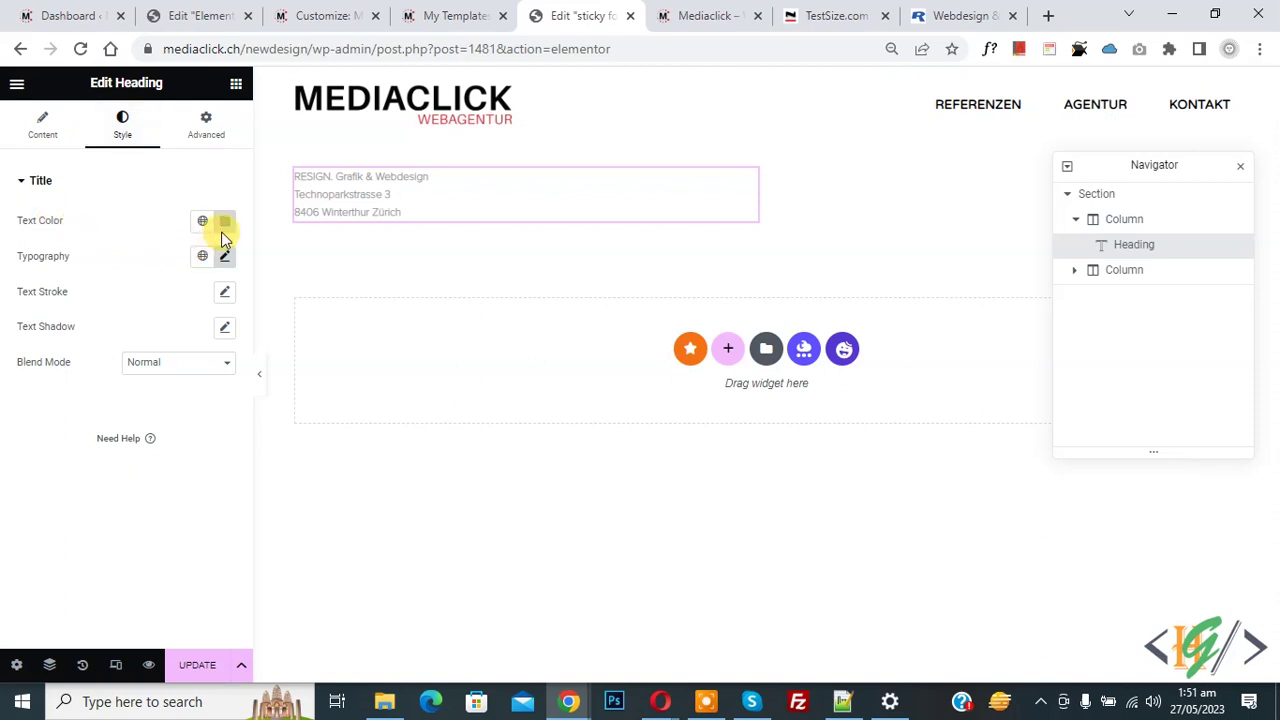
click(225, 228)
drag(163, 314, 113, 265)
click(113, 265)
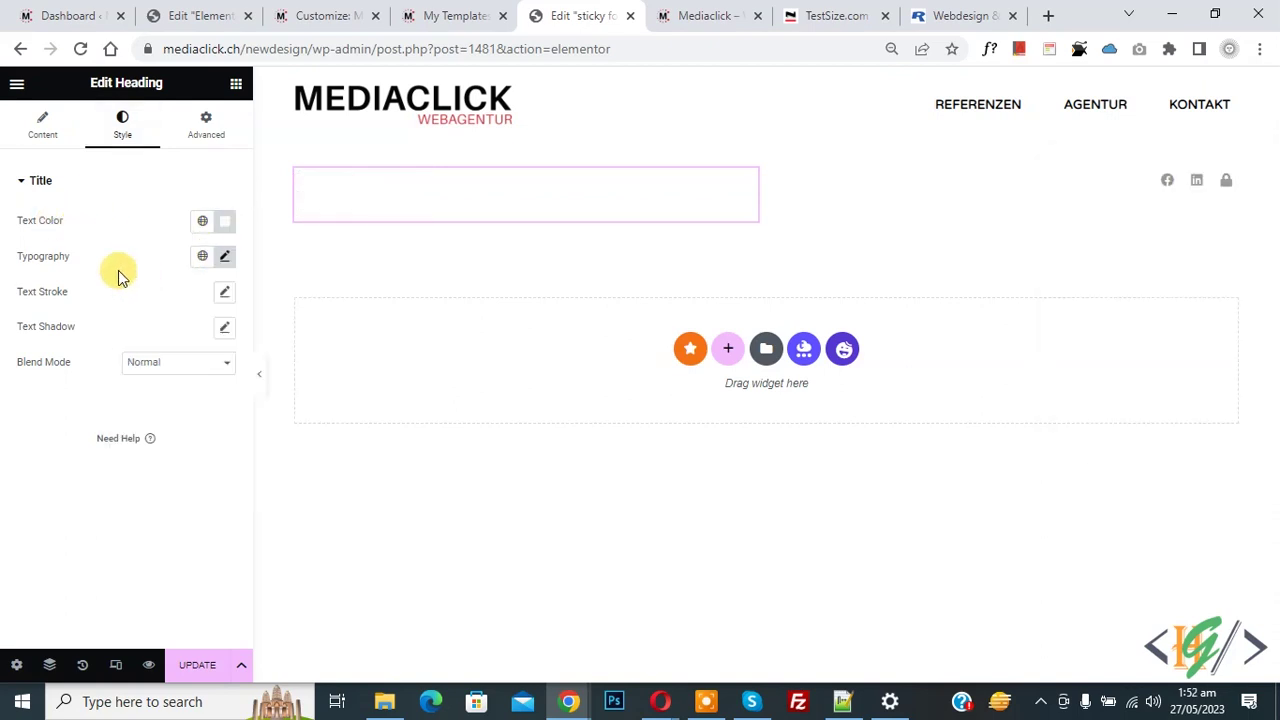
Set the secondary colour of the footer's Facebook social icon to white.
click(1128, 180)
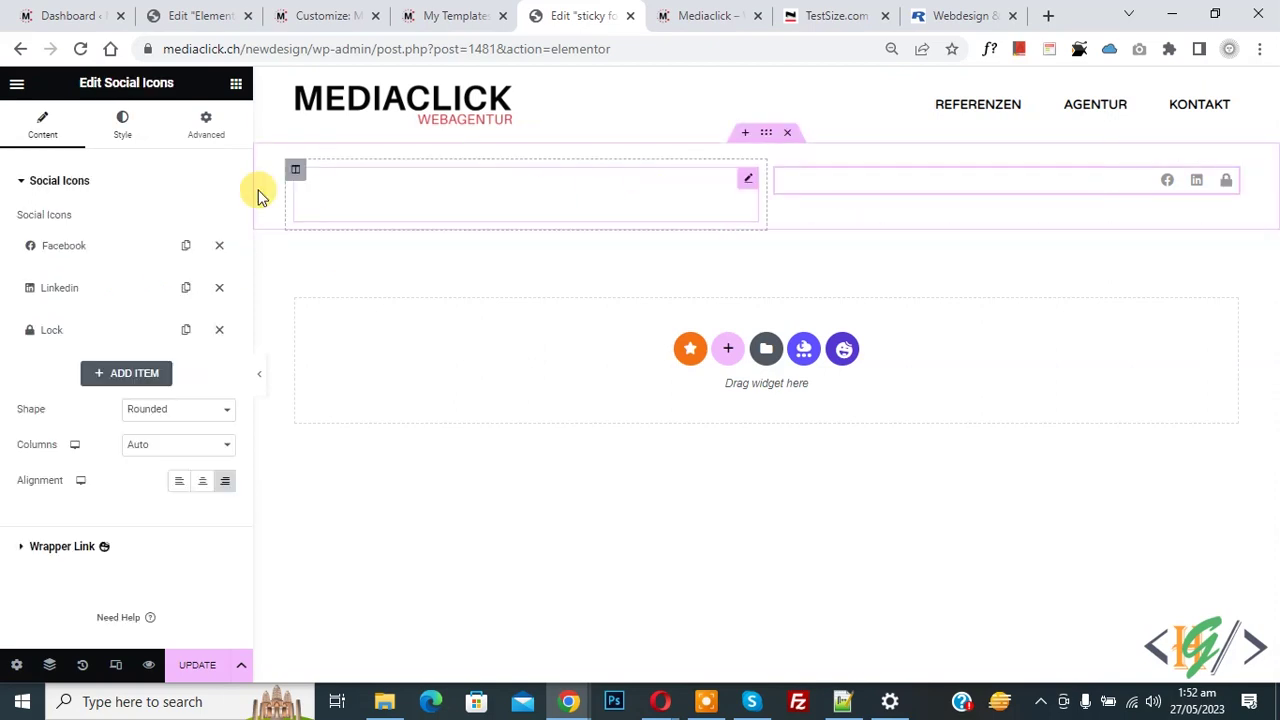
click(95, 246)
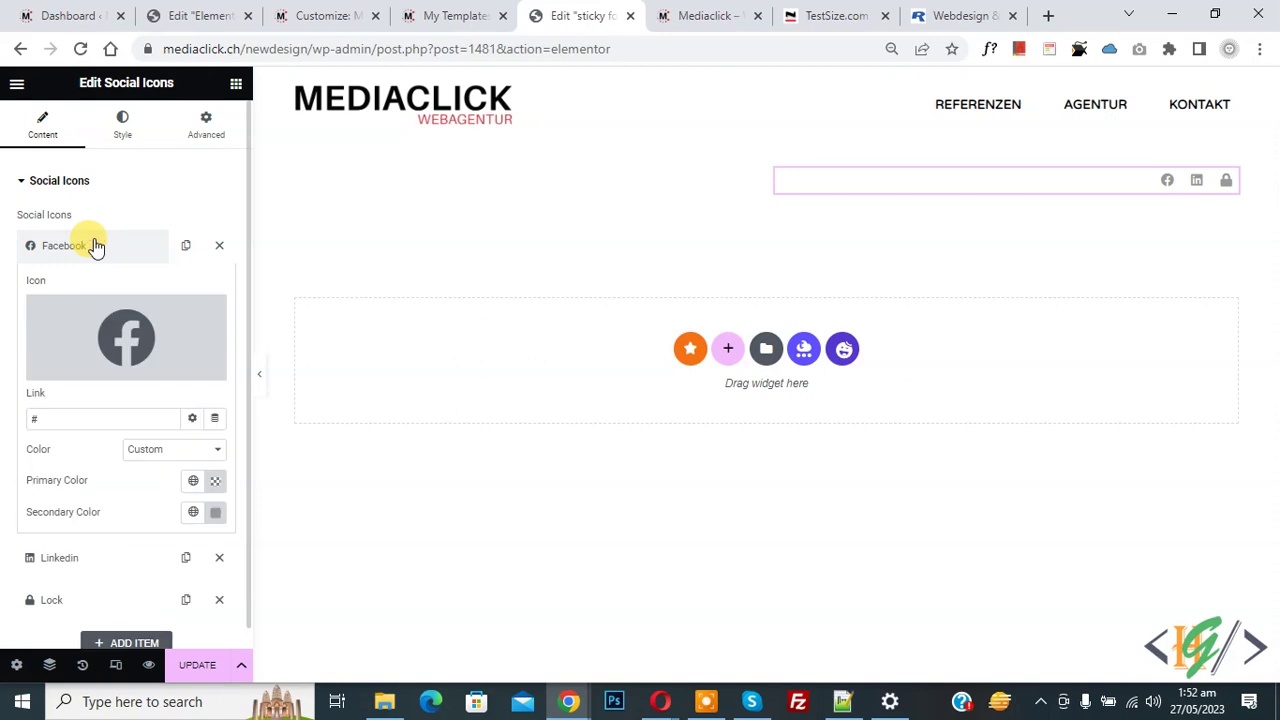
click(214, 432)
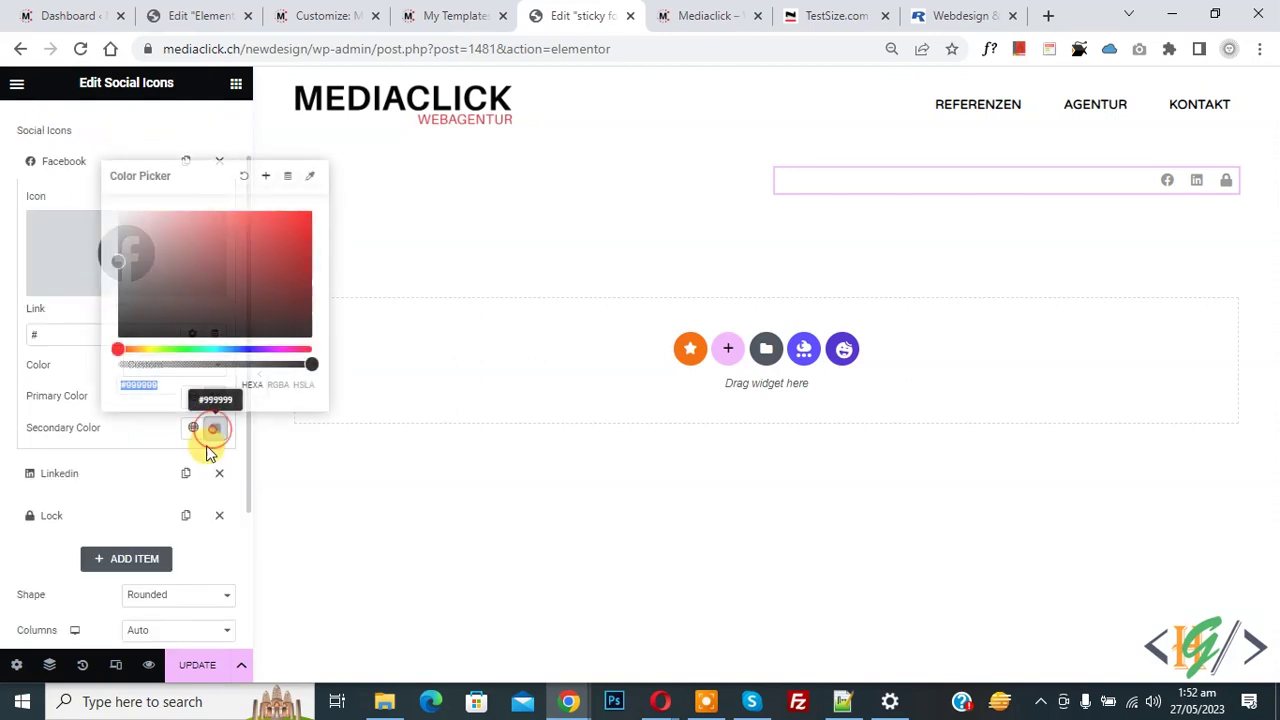
click(3, 333)
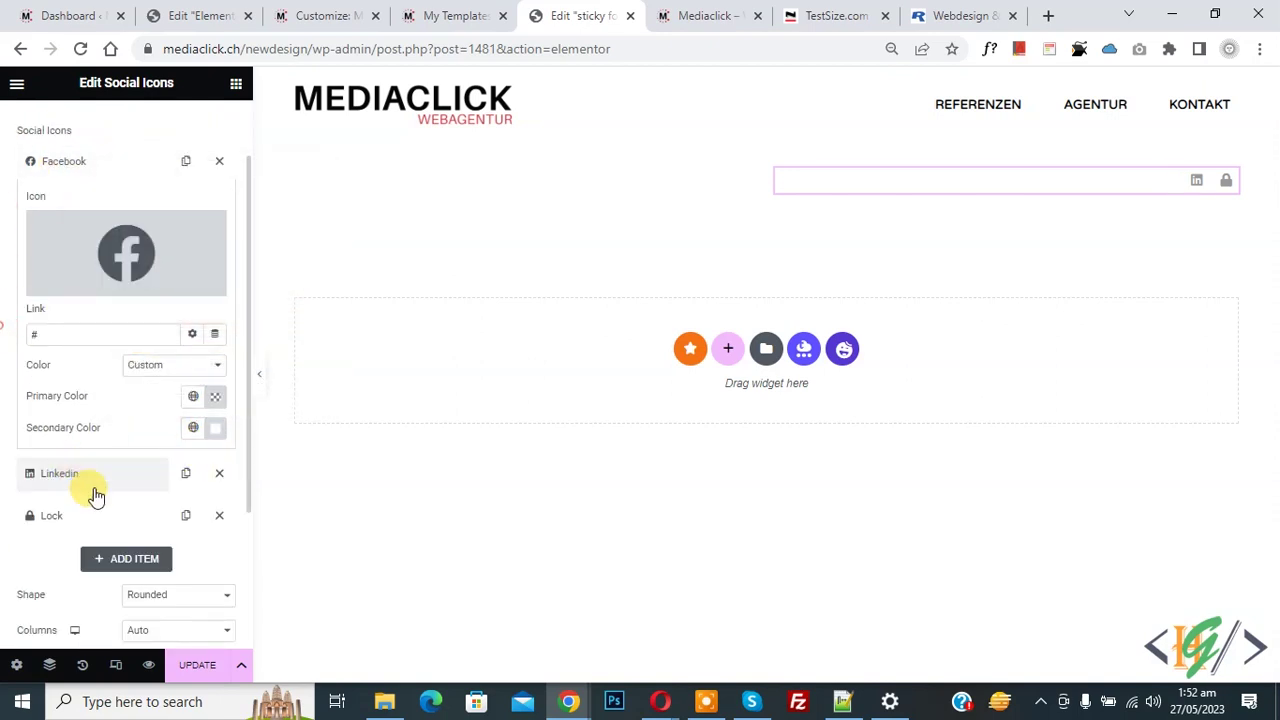
Set the secondary colour of the Linkedin and Lock social icons to white and update the template.
click(88, 482)
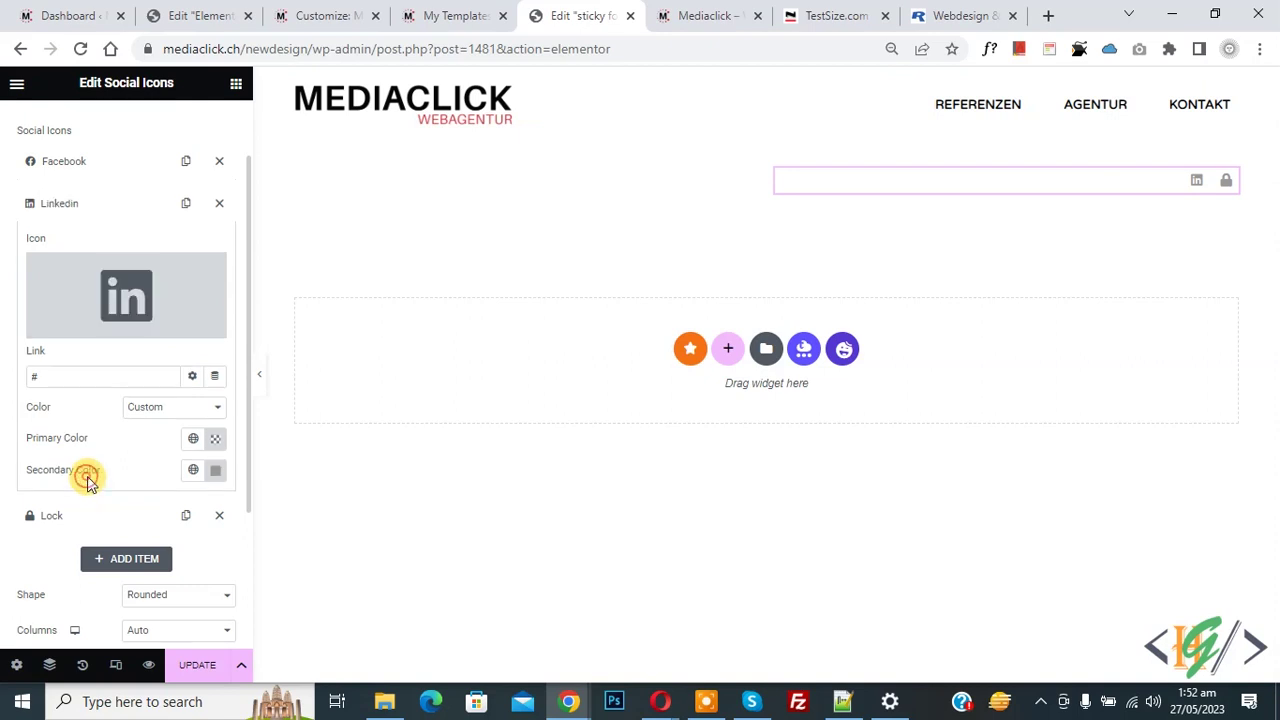
click(213, 472)
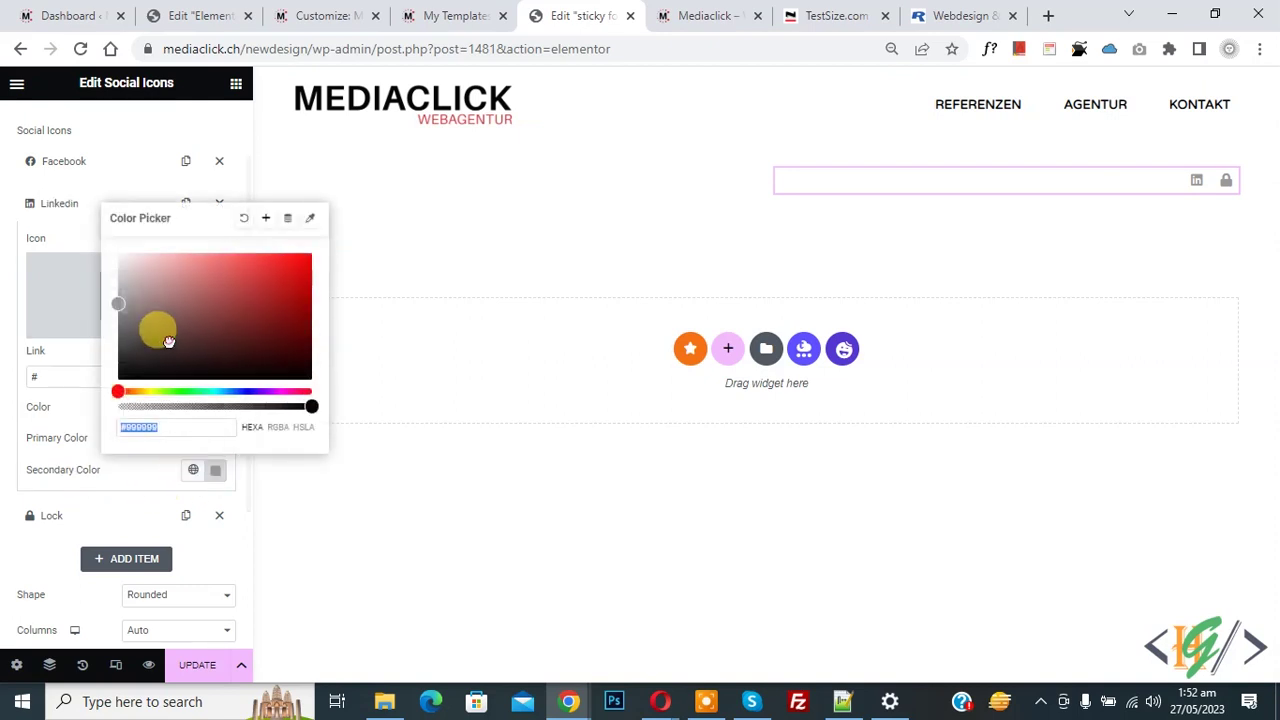
click(63, 517)
click(216, 512)
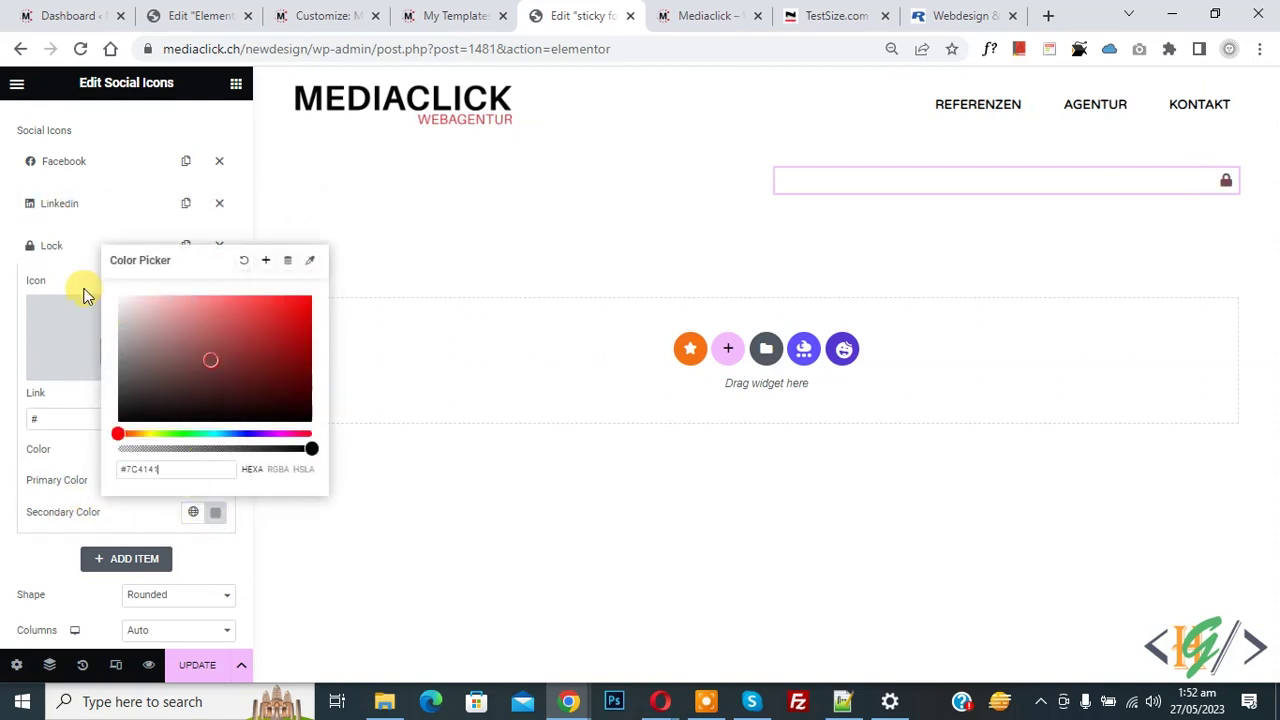
click(6, 330)
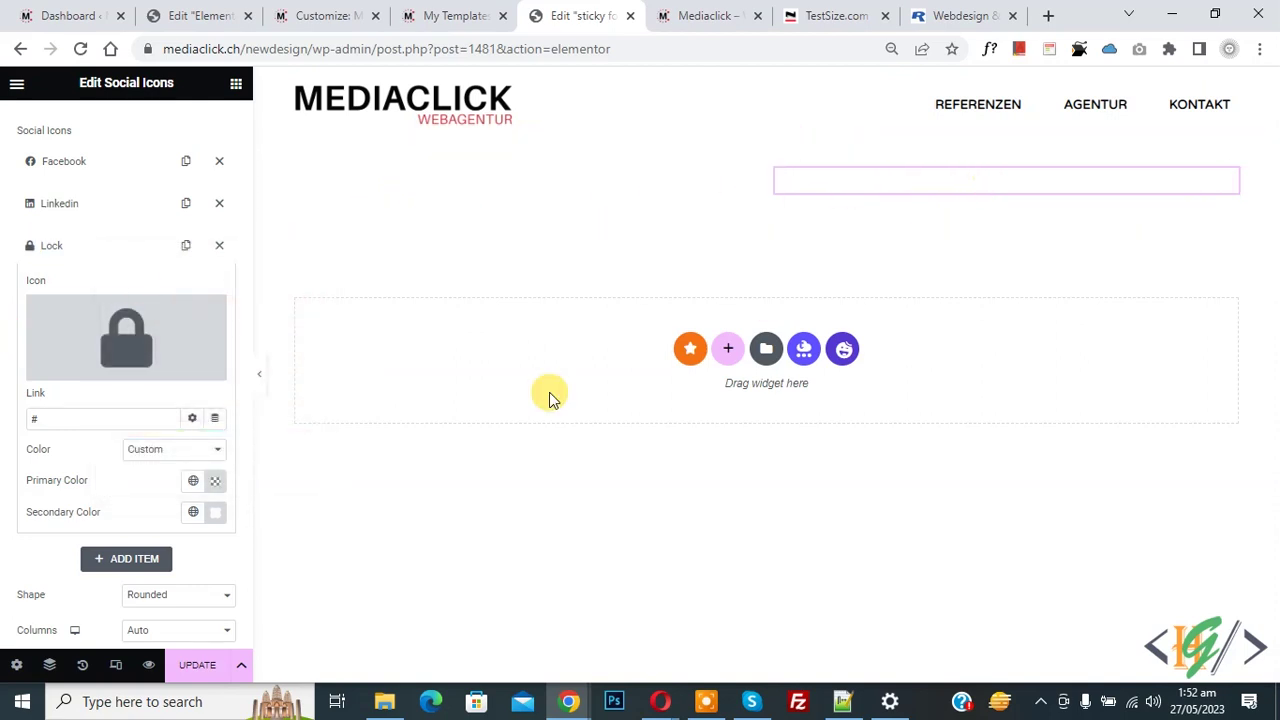
click(203, 665)
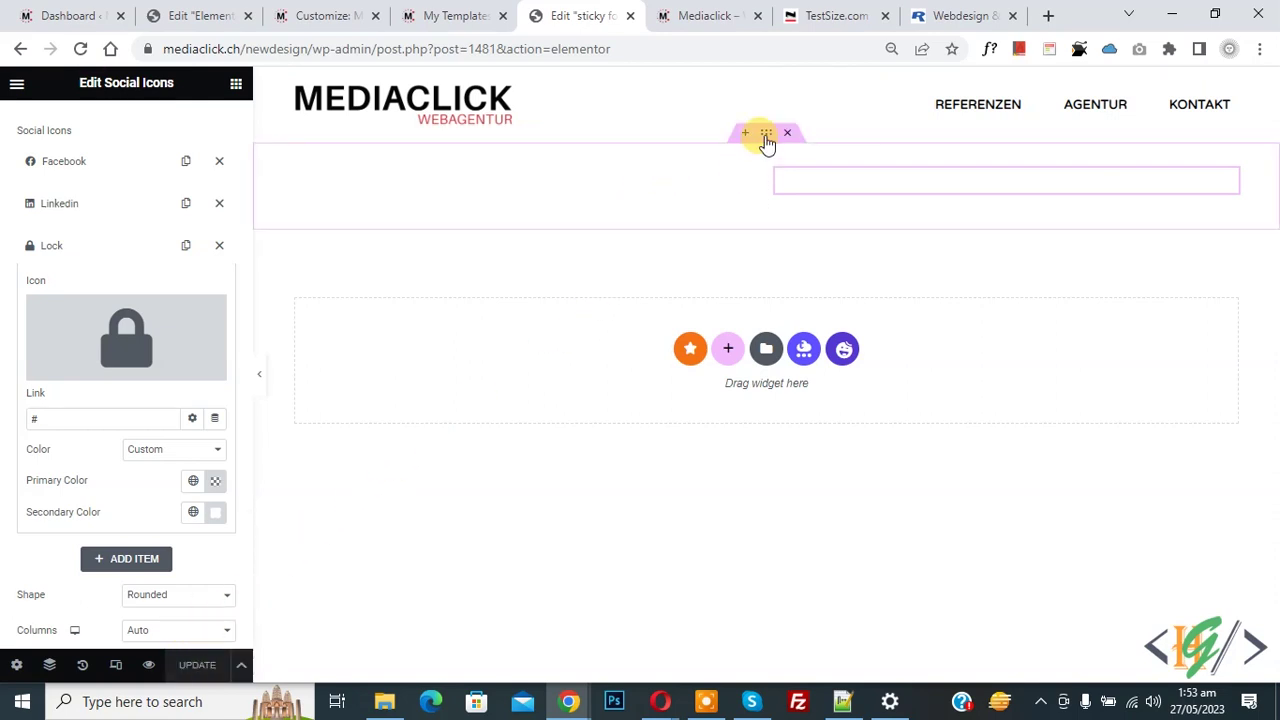
Add custom CSS to the footer section: .elementor-location-footer position absolute, bottom 0, width 100%; at max-width 767px, position inherit !important, bottom 0, width 100%.
click(766, 136)
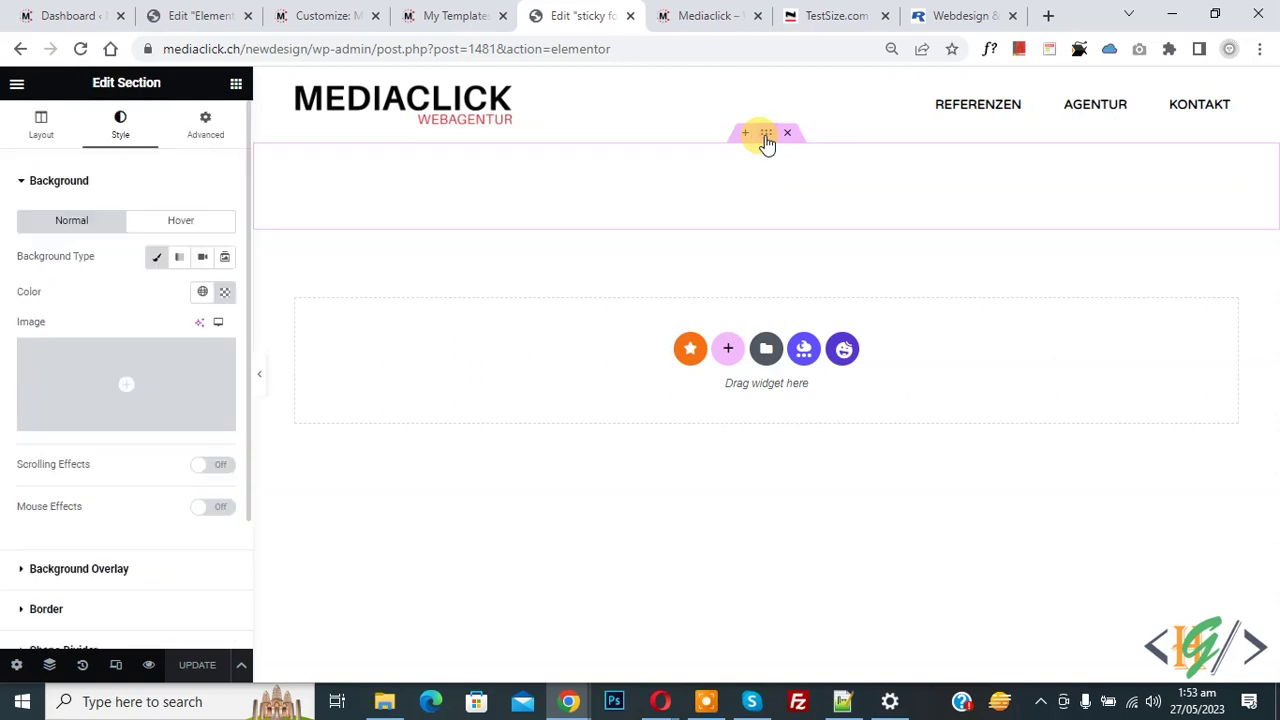
click(206, 140)
scroll(34, 303, down, 3)
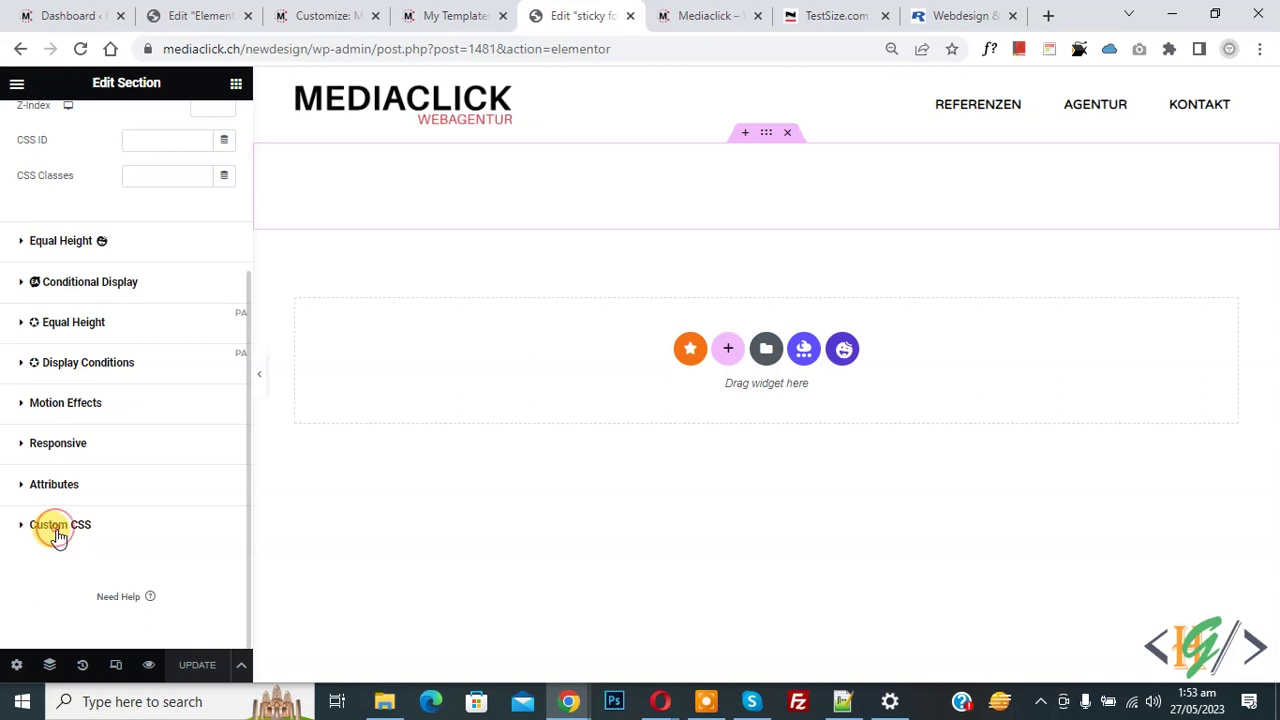
click(57, 528)
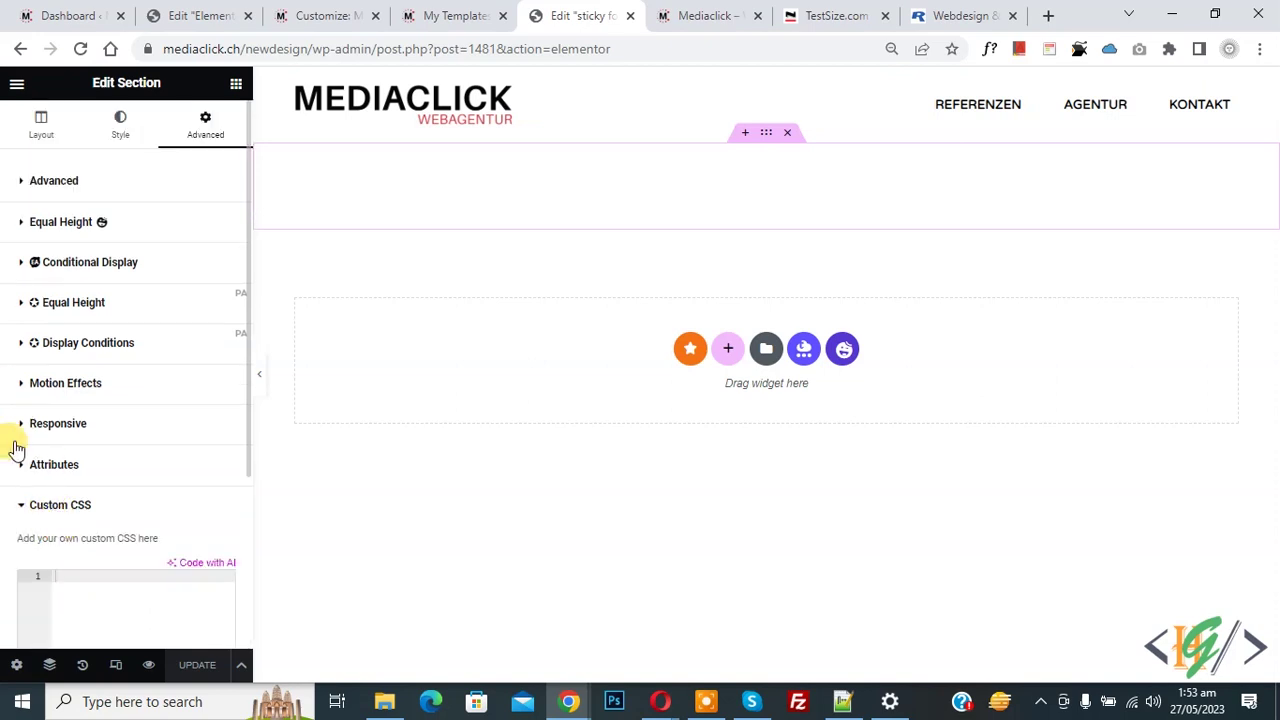
scroll(30, 440, down, 2)
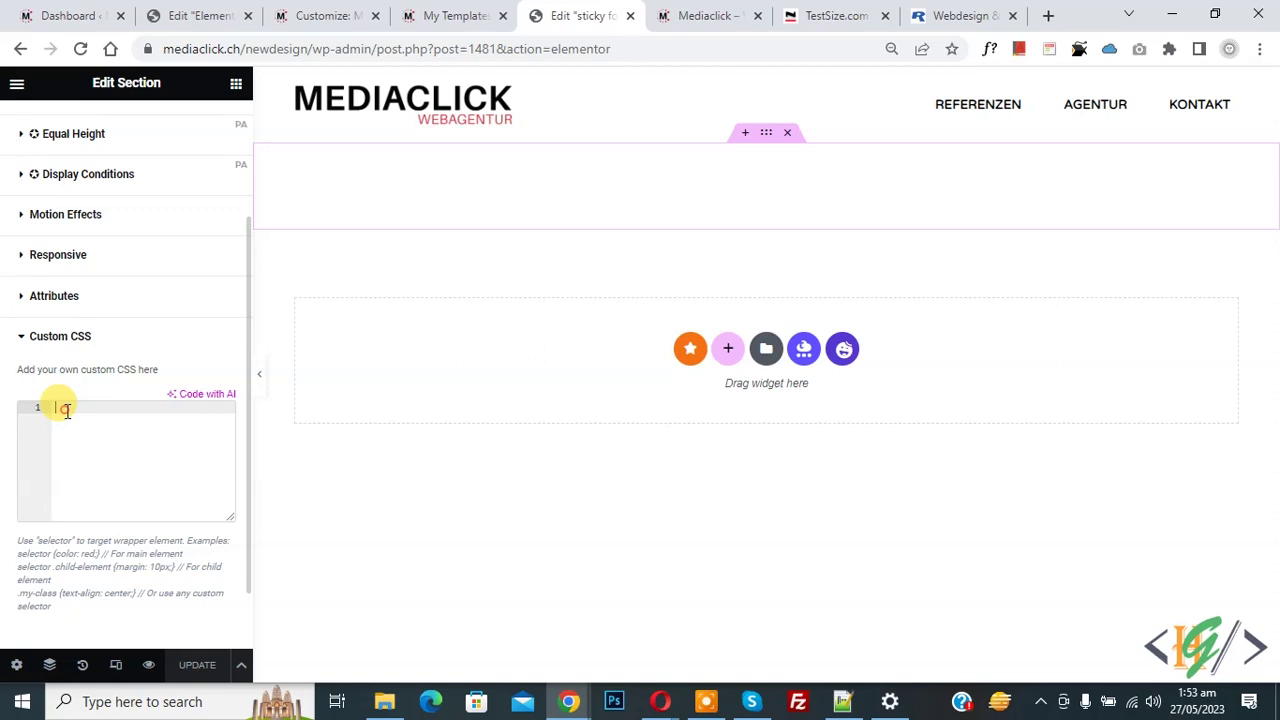
click(68, 410)
text(.elementor-location-footer { position: absolute; bottom: 0;     width: 100%; } @media (max-width: 767px) { .elementor-location-footer {     position: inherit !important;     bottom: 0;     width: 100%; } })
drag(83, 563, 51, 403)
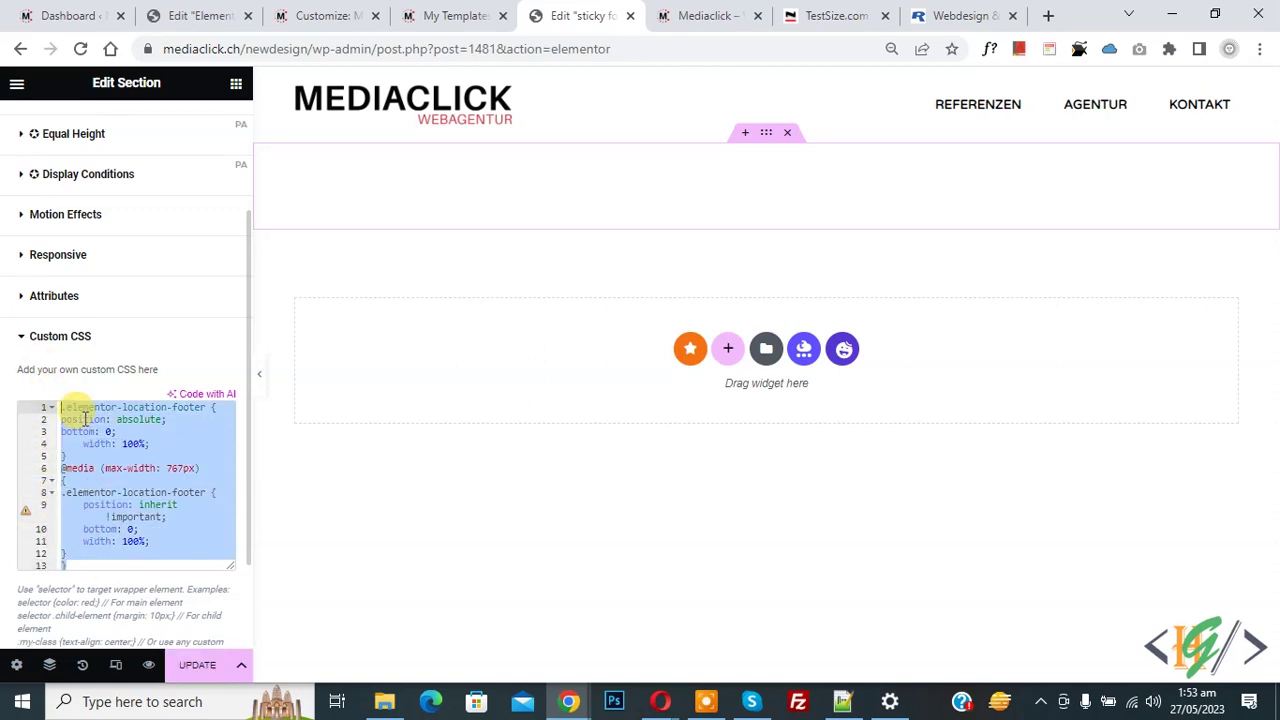
Review the footer section's custom CSS, from the absolute positioning rule to the max-width 767px media query.
scroll(74, 408, up, 4)
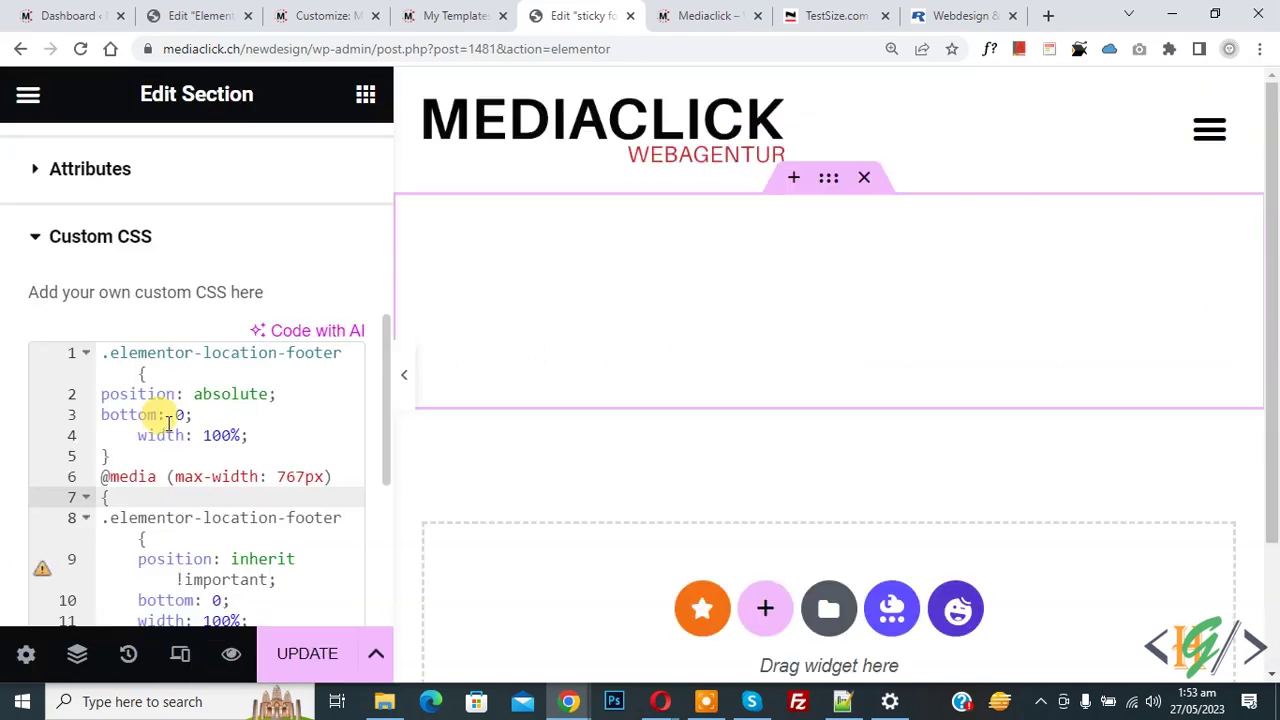
click(100, 354)
drag(115, 354, 117, 394)
click(137, 394)
drag(262, 394, 120, 400)
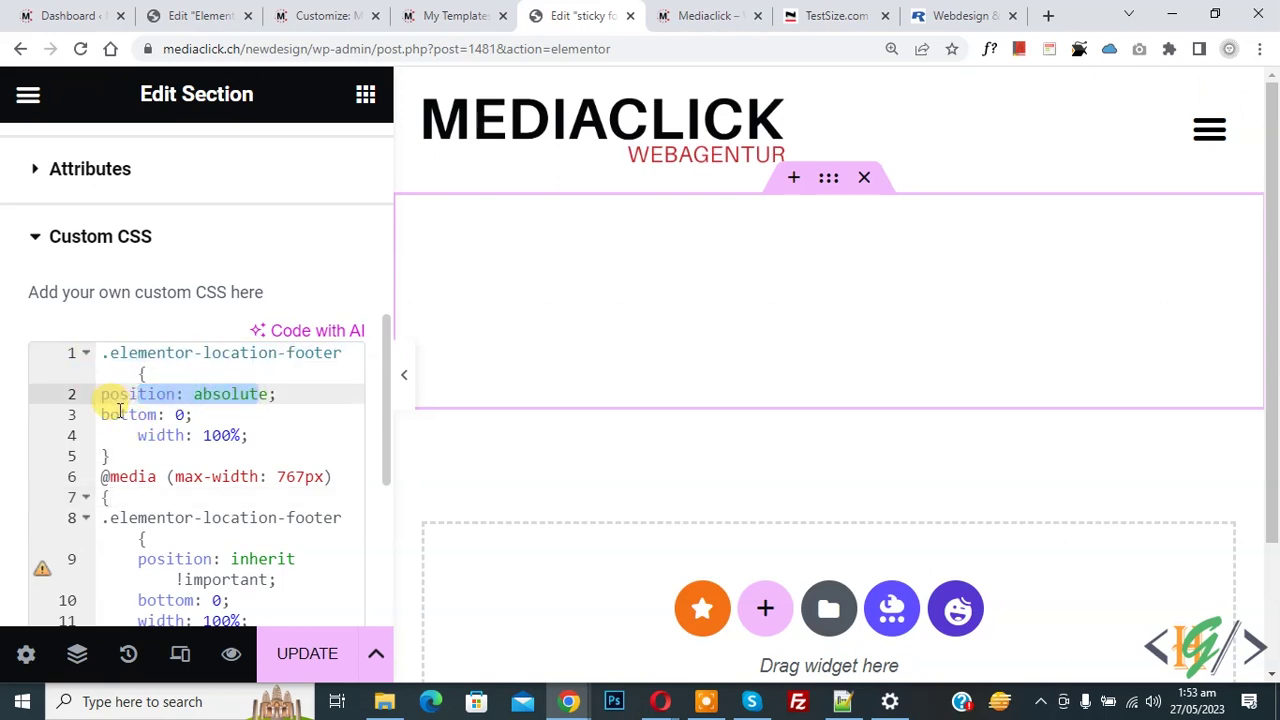
key(shift+Right)
scroll(165, 428, down, 1)
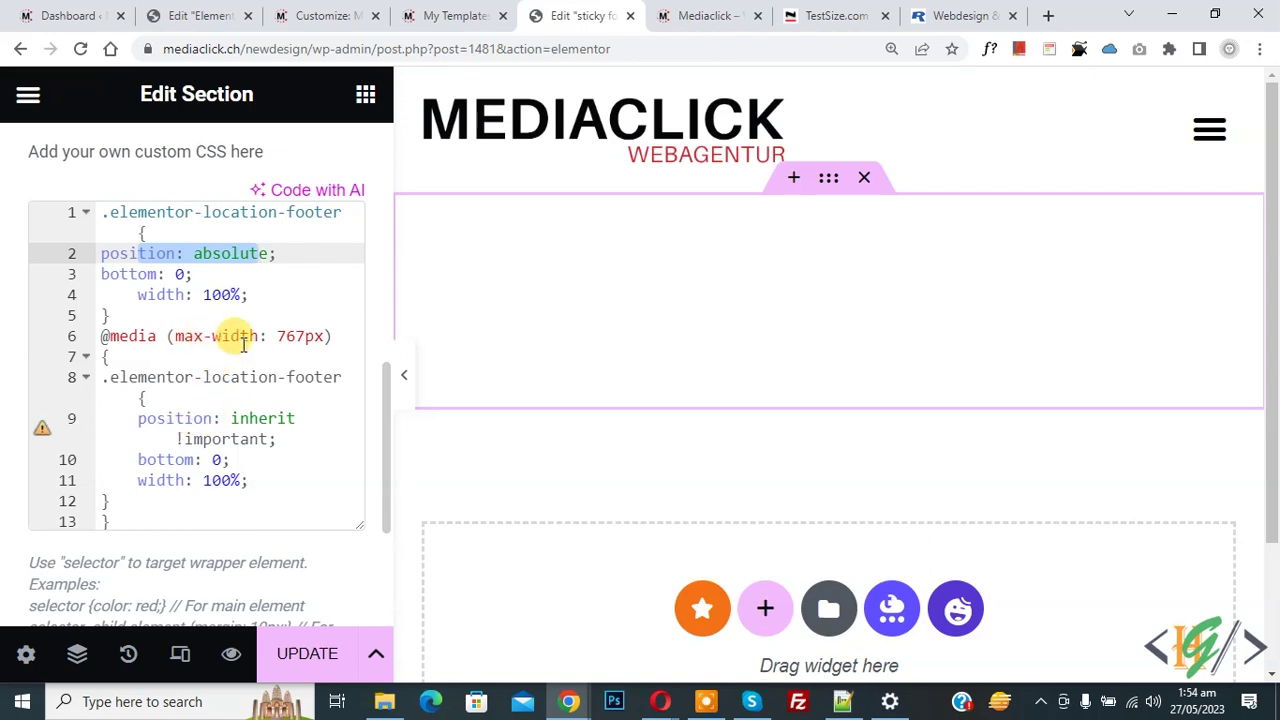
Update the sticky footer template to save its custom CSS.
click(306, 653)
key(ctrl+minus)
key(ctrl+minus)
key(ctrl+minus)
key(ctrl+minus)
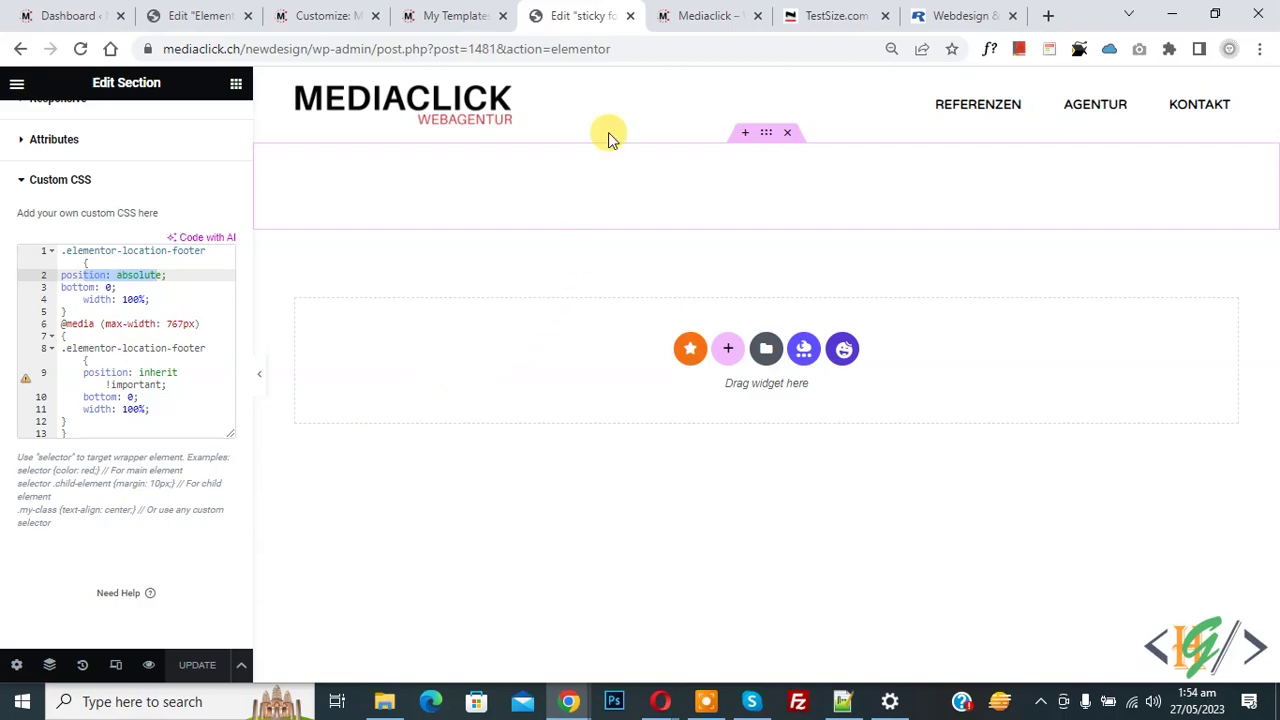
Reload the live Mediaclick page and check the footer's placement and its social icons.
click(665, 15)
click(80, 48)
key(F12)
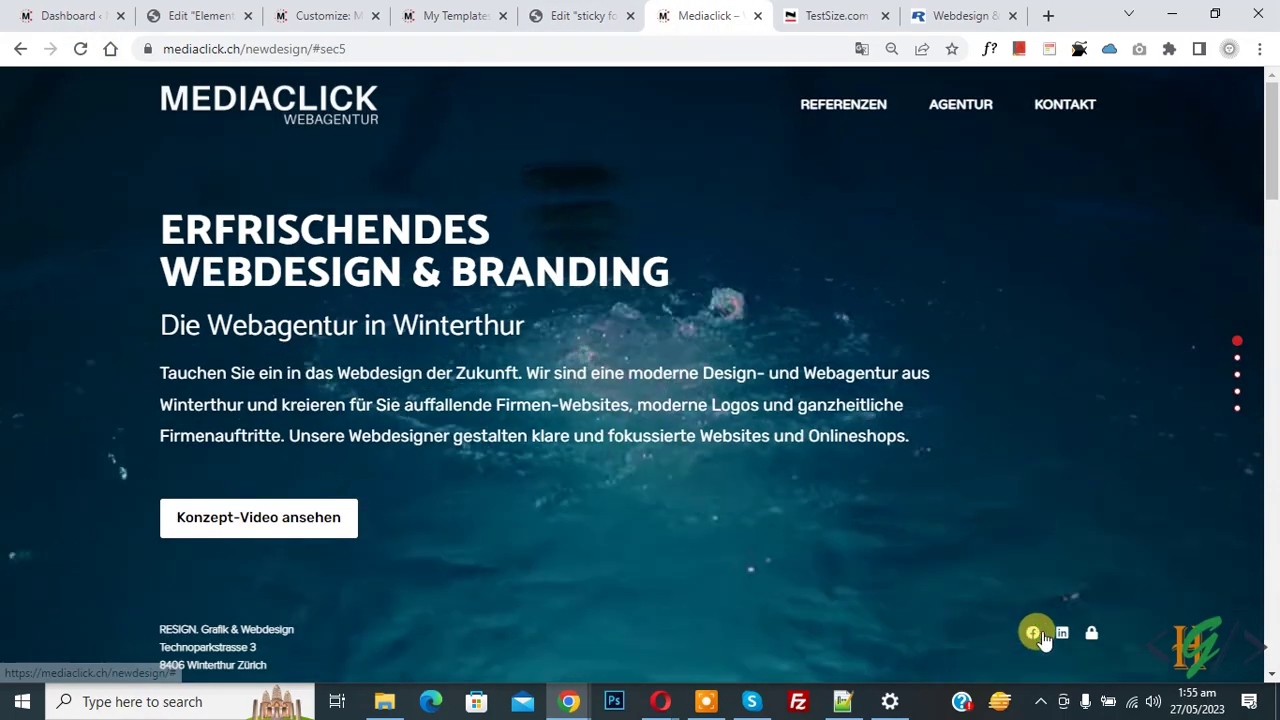
drag(1271, 243, 1272, 555)
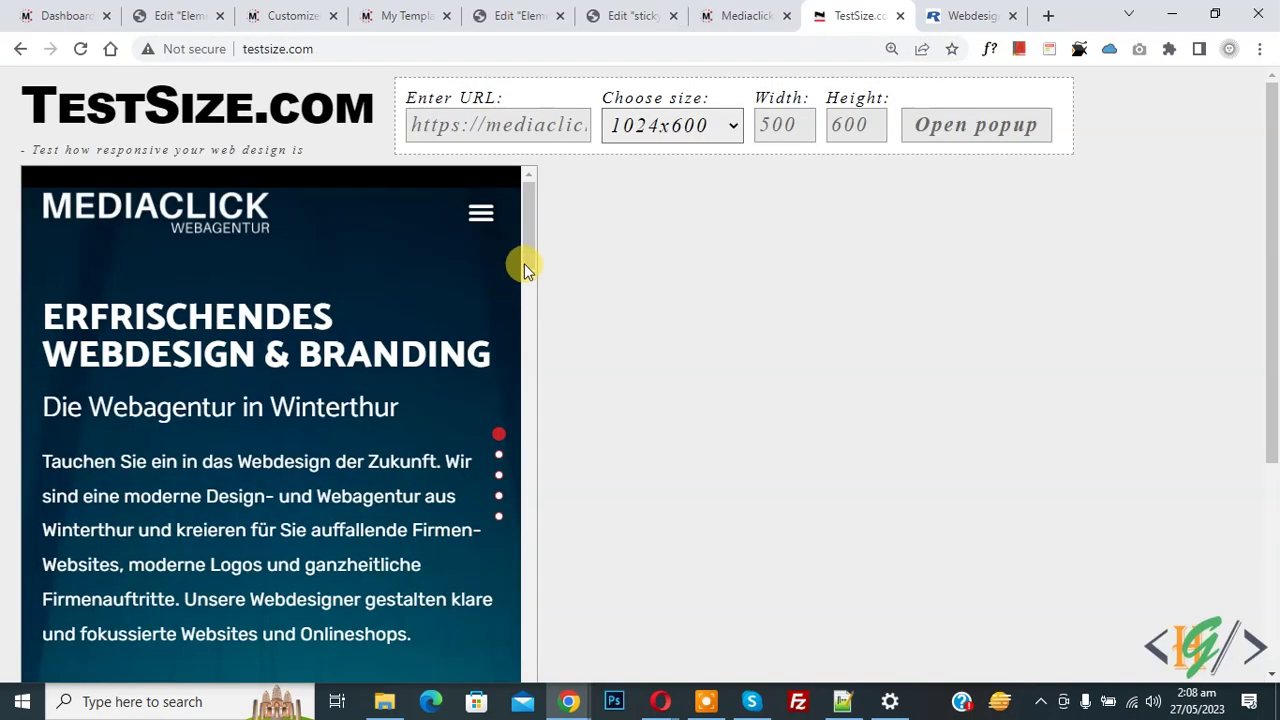
Check the footer address text at the end of the mobile-width page preview on TestSize.com.
drag(528, 260, 600, 517)
drag(1275, 172, 1272, 310)
drag(523, 289, 503, 566)
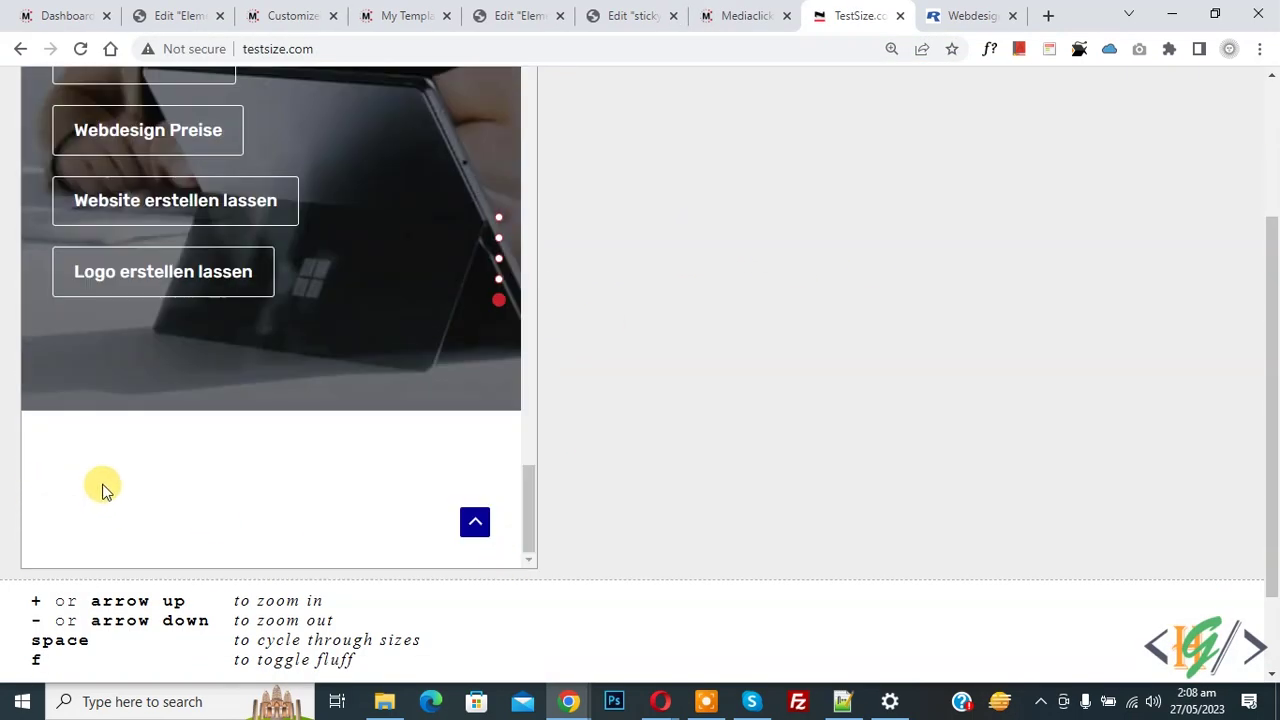
drag(44, 466, 171, 522)
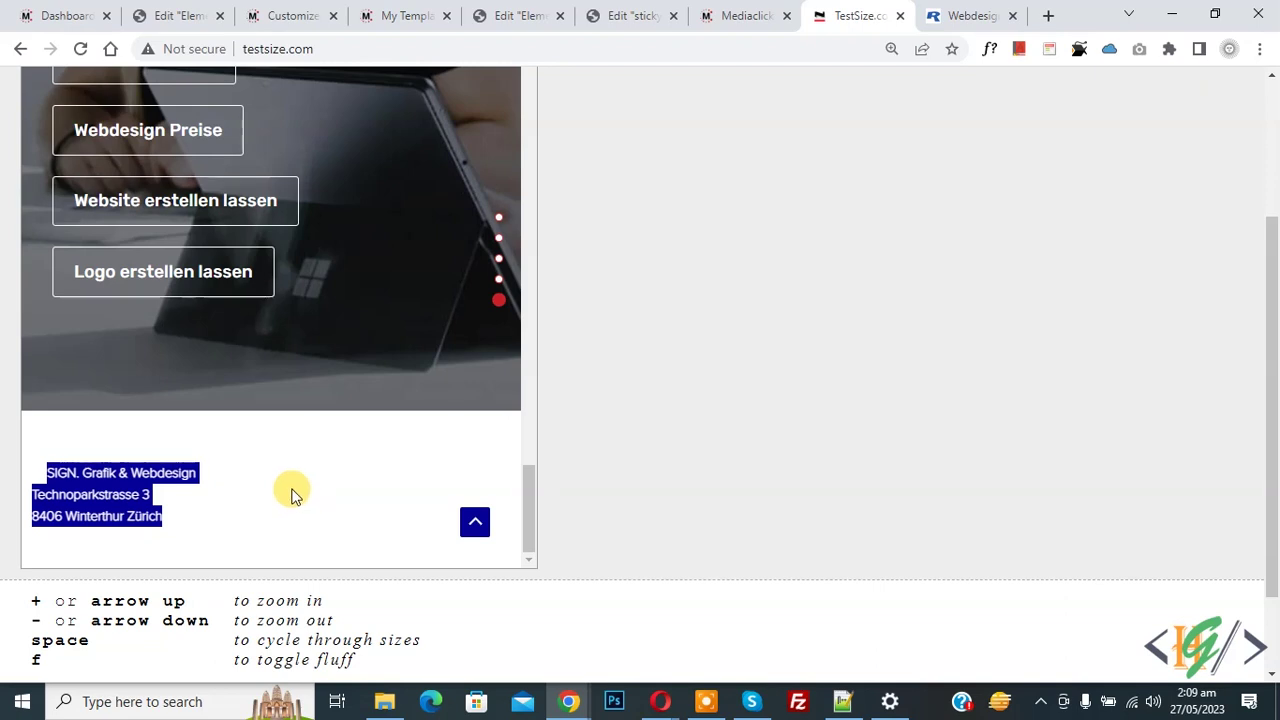
Duplicate the address heading in the sticky footer template.
click(630, 12)
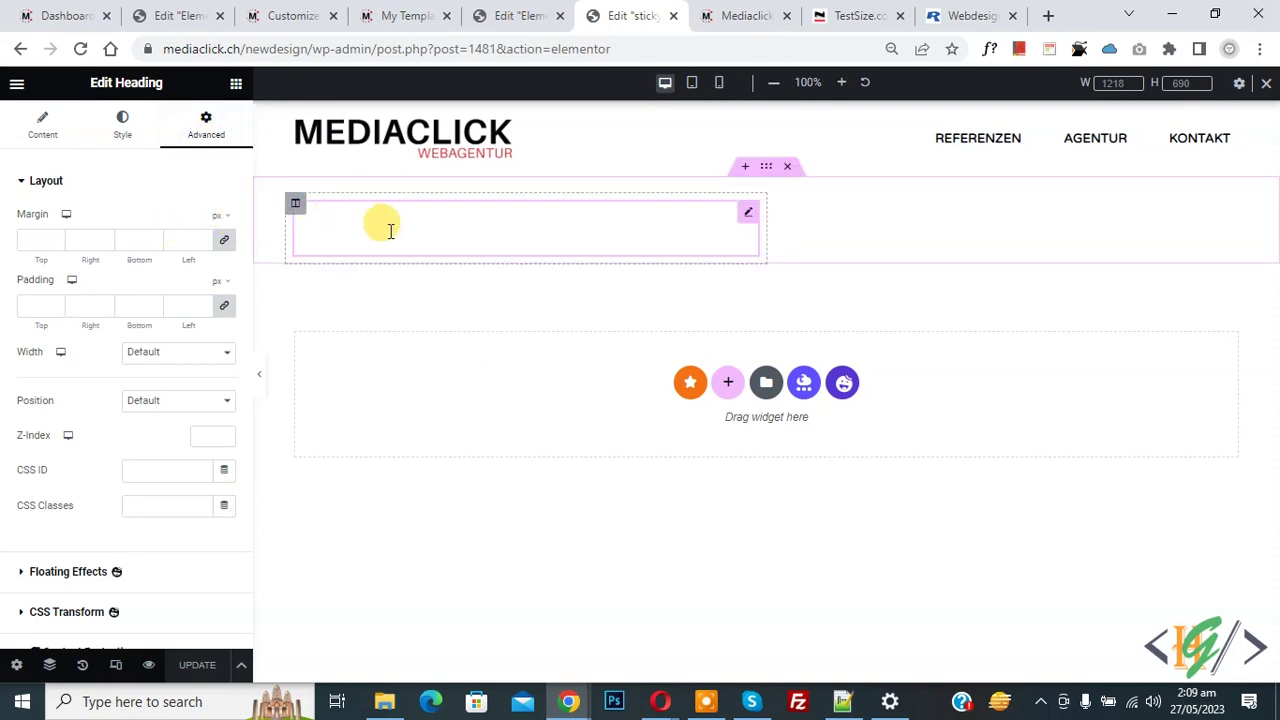
right_click(443, 234)
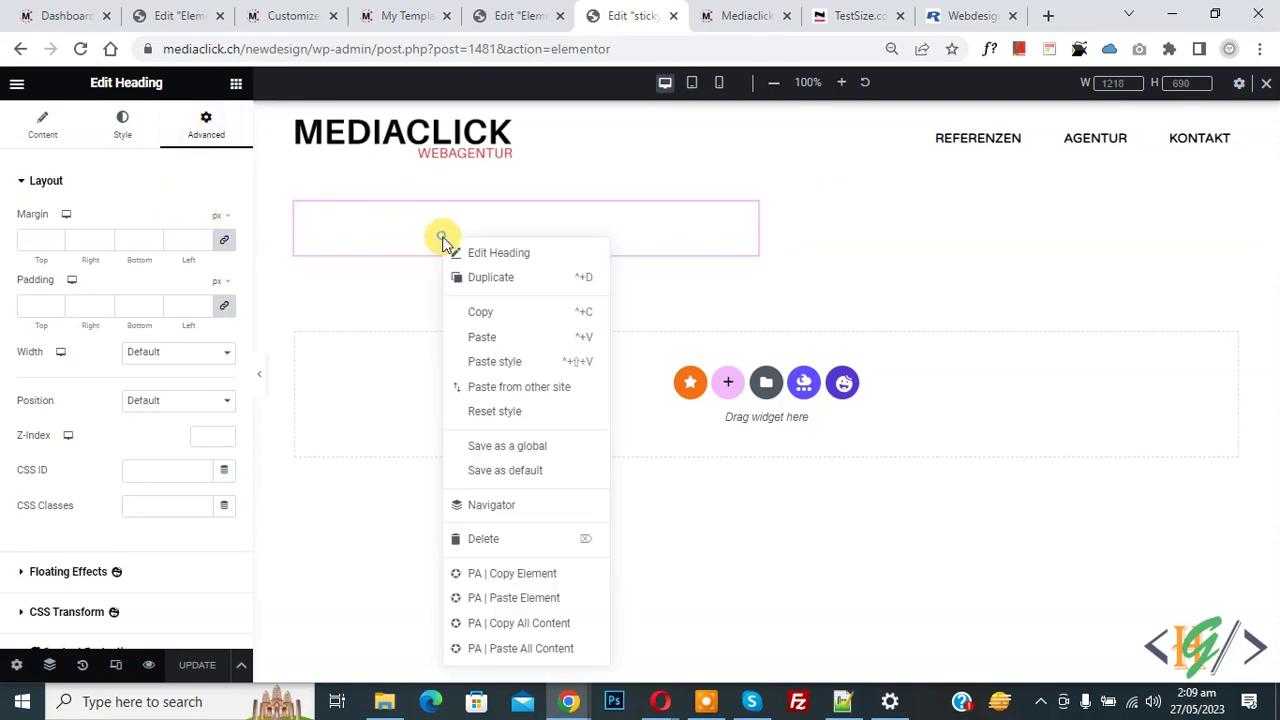
click(489, 277)
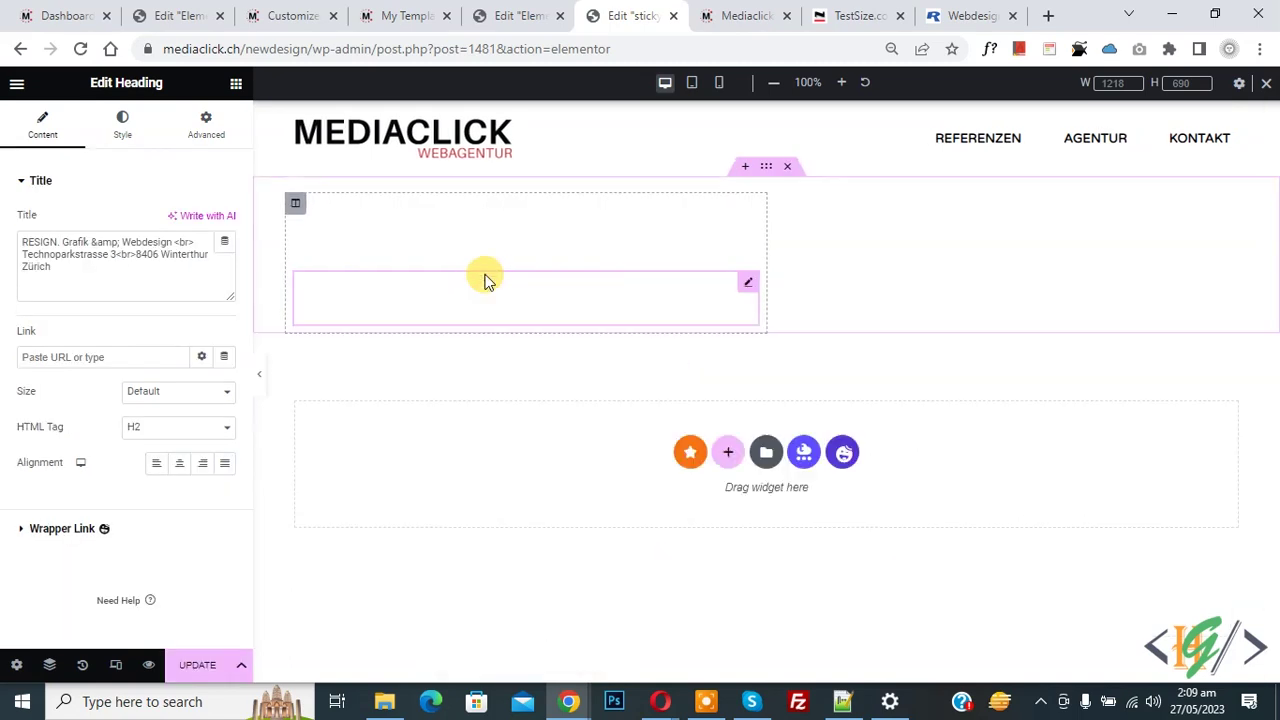
click(410, 296)
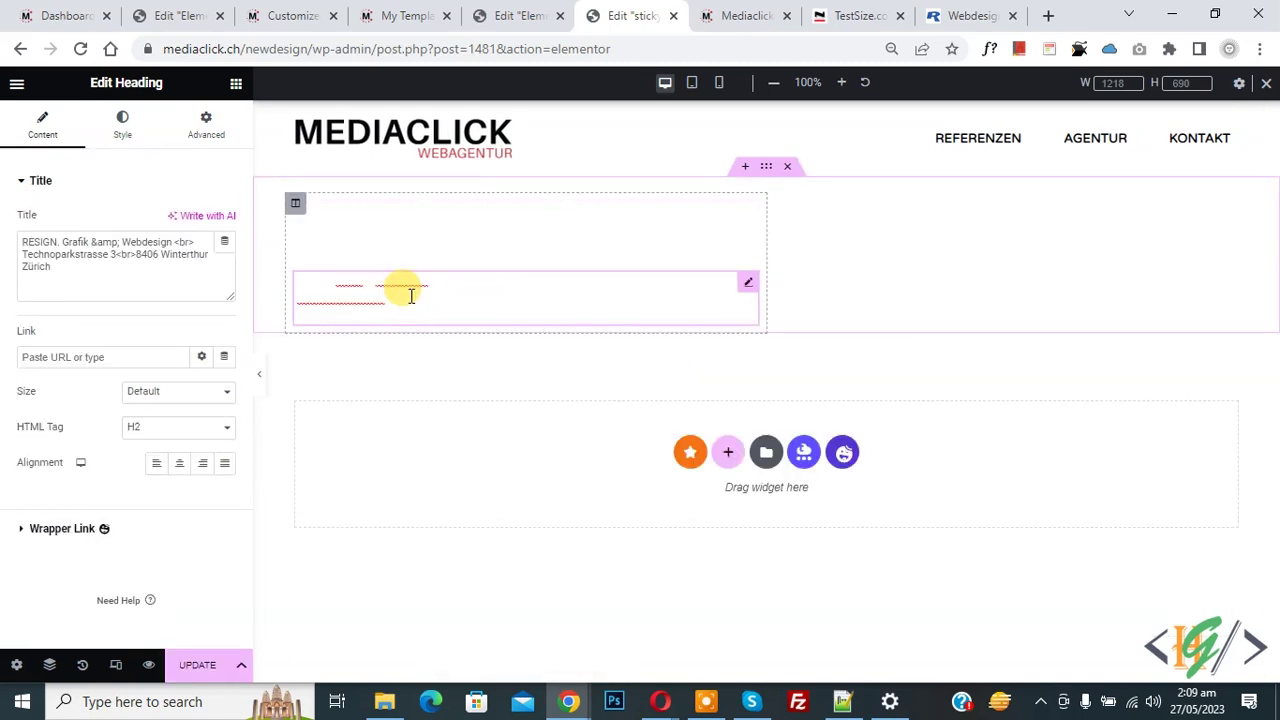
Hide the original white address heading on mobile portrait.
click(418, 232)
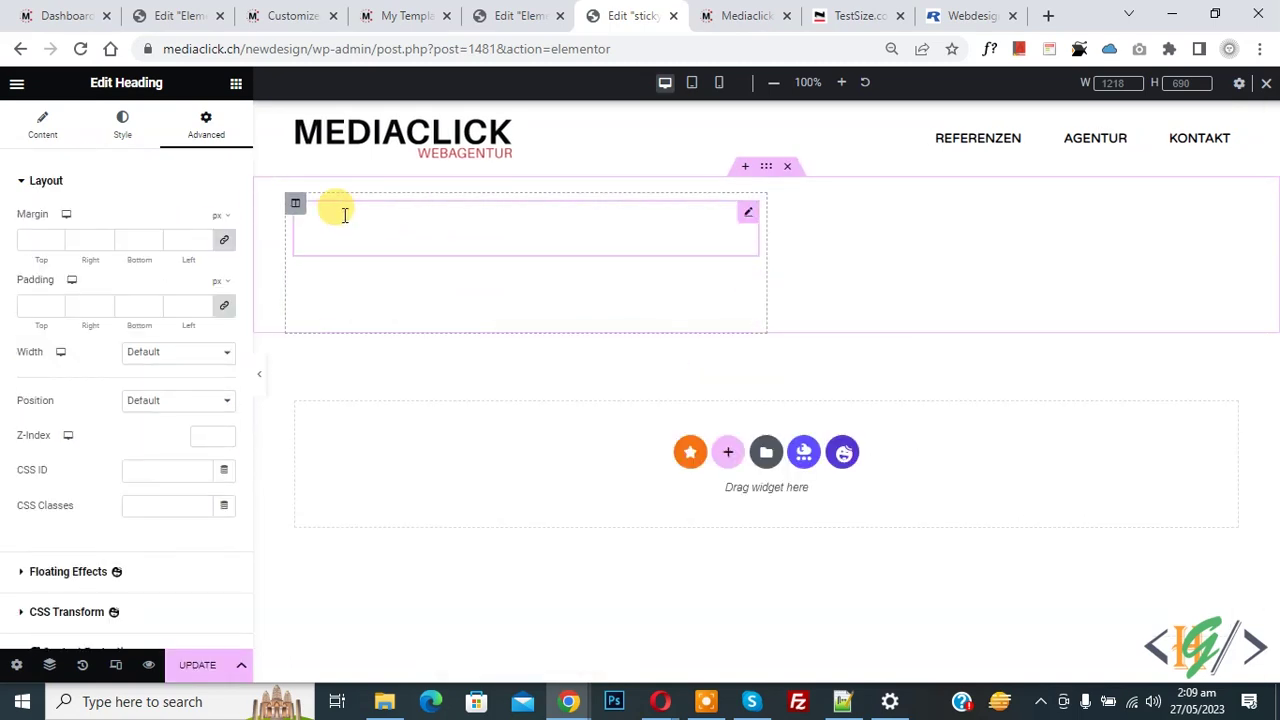
click(206, 138)
scroll(166, 251, down, 6)
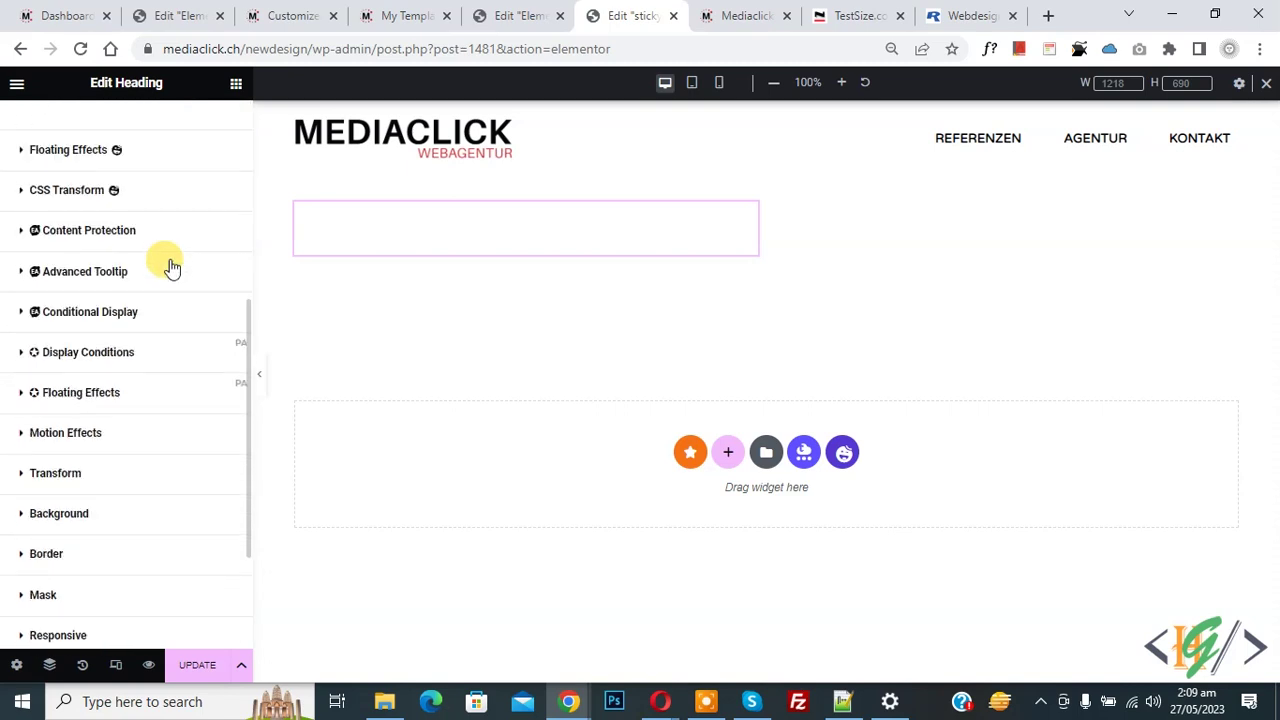
click(92, 466)
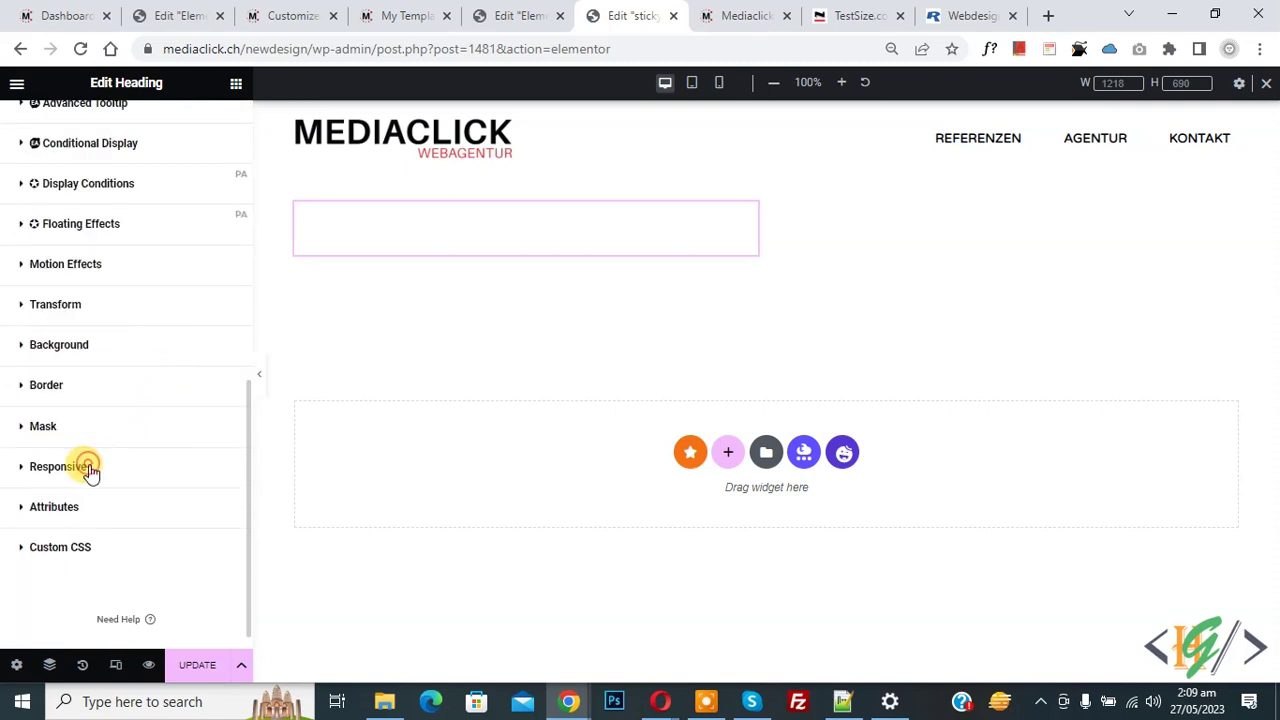
scroll(28, 360, down, 2)
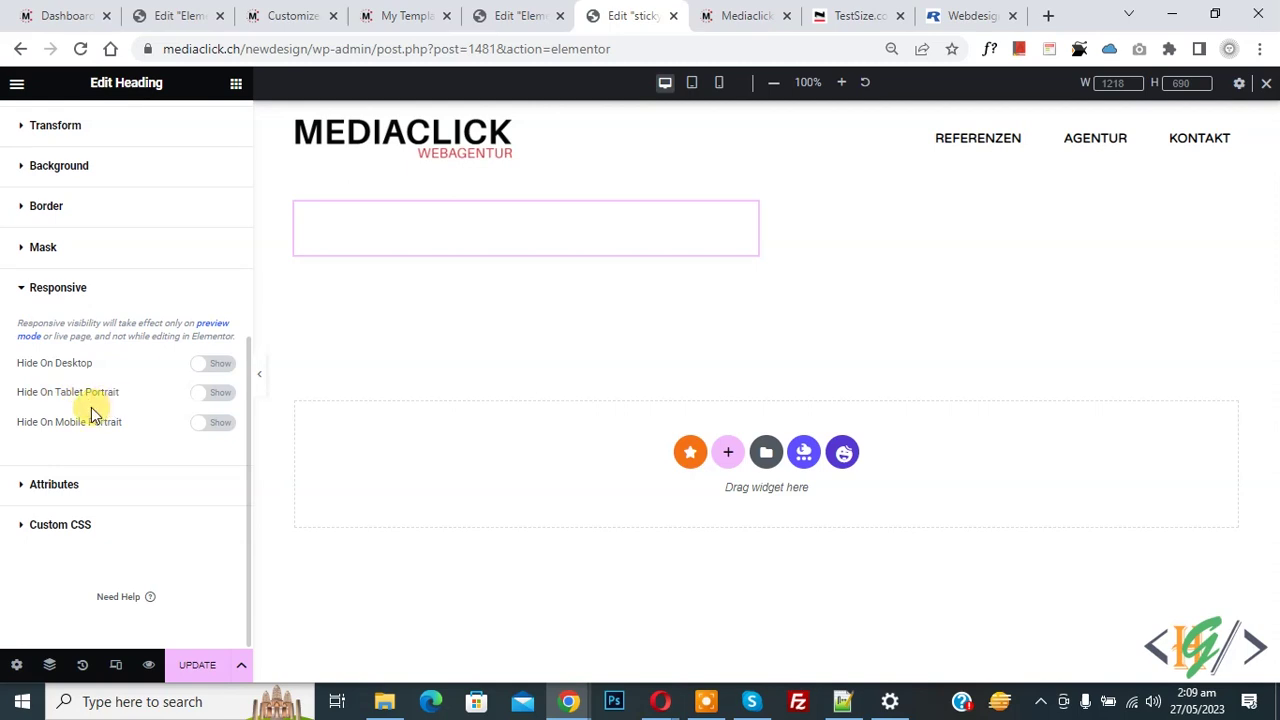
click(216, 425)
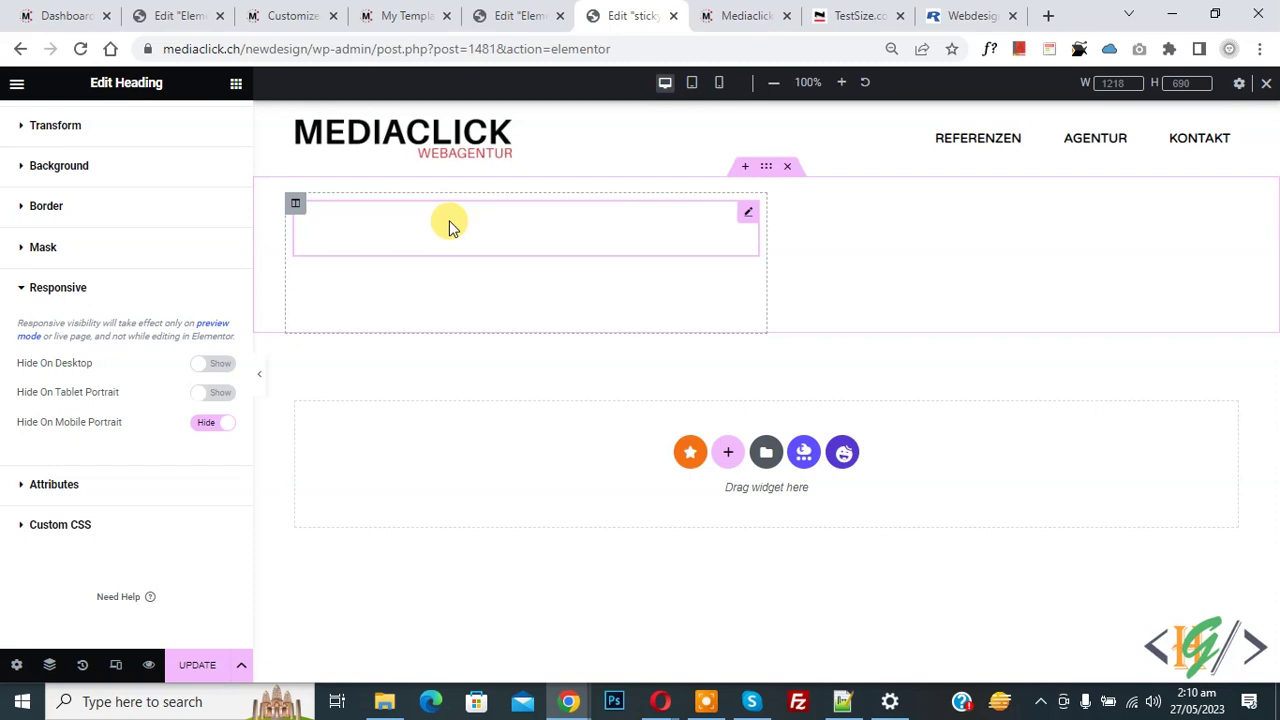
Set the text colour of the duplicated address heading to #888.
click(424, 308)
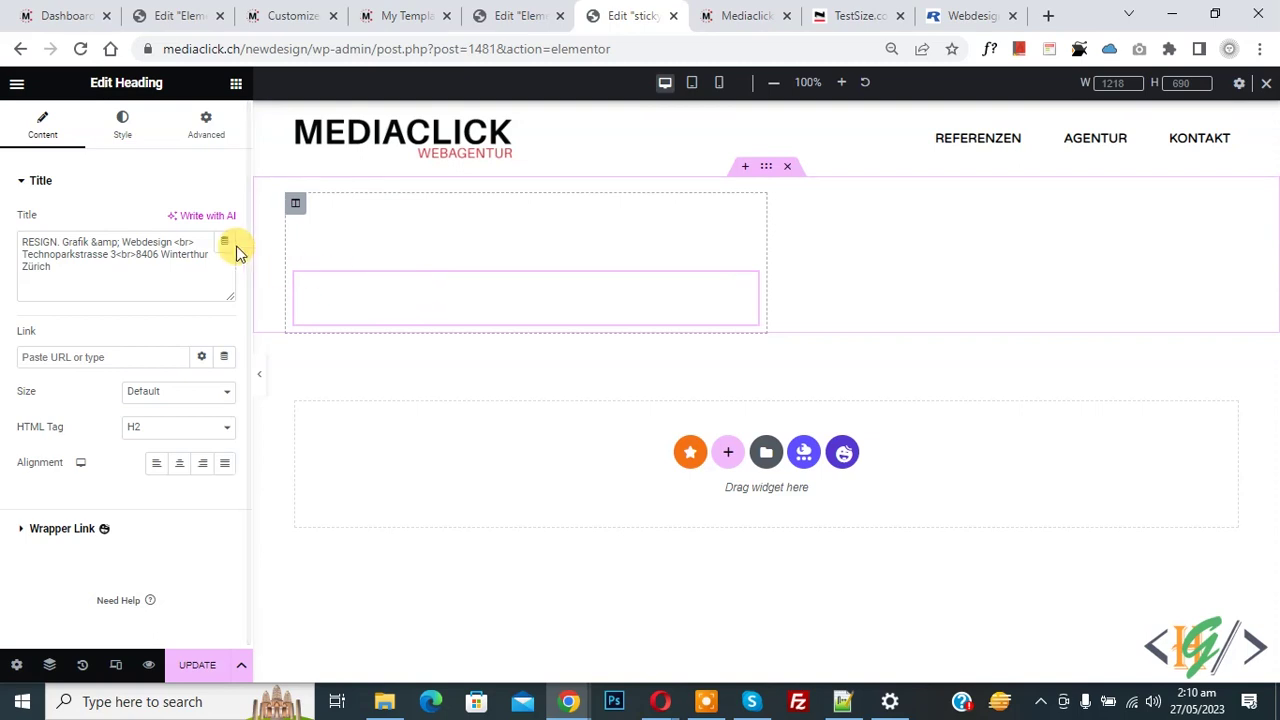
click(123, 128)
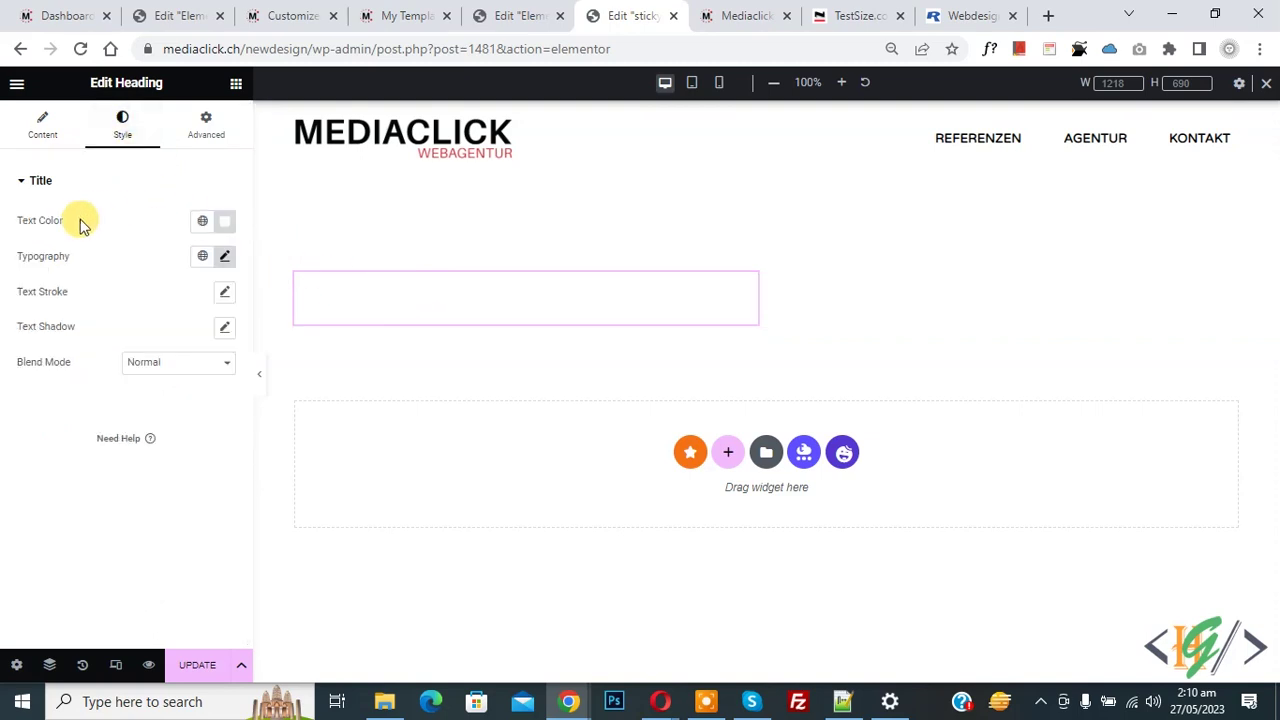
click(224, 223)
double_click(157, 465)
text(#888)
click(52, 517)
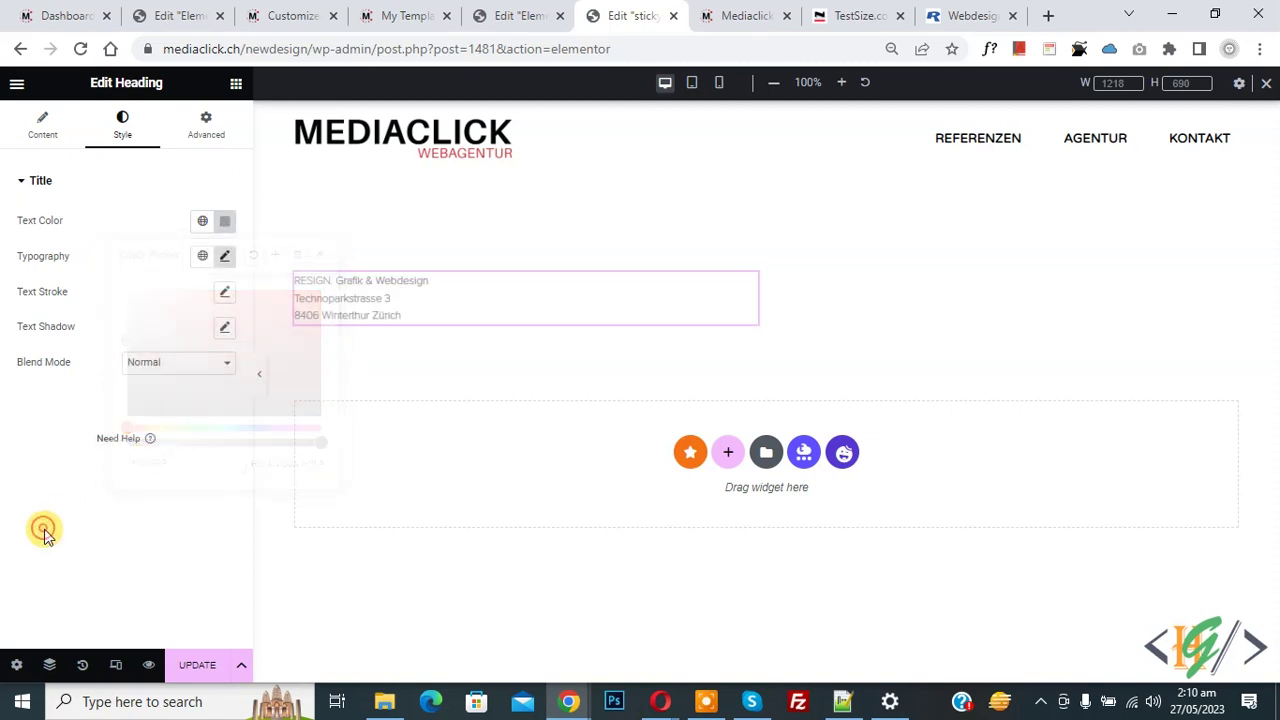
Hide the duplicated grey address heading on desktop and tablet portrait.
click(205, 132)
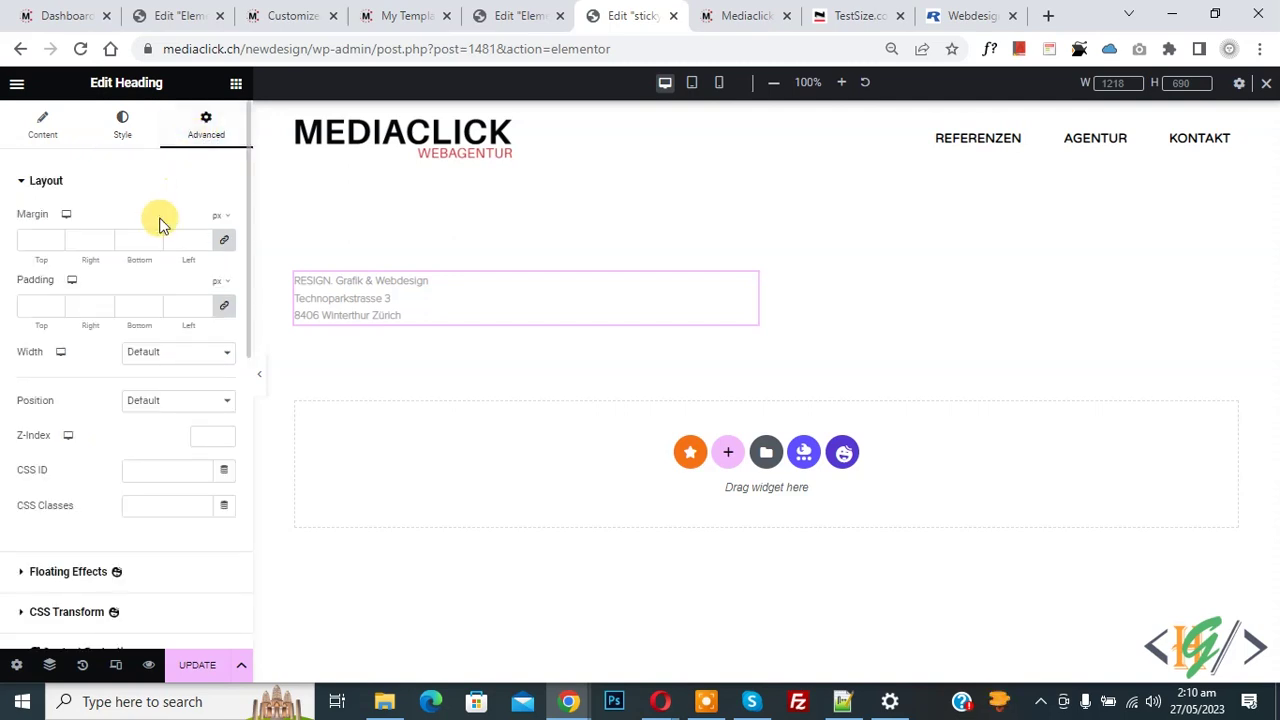
scroll(157, 306, down, 10)
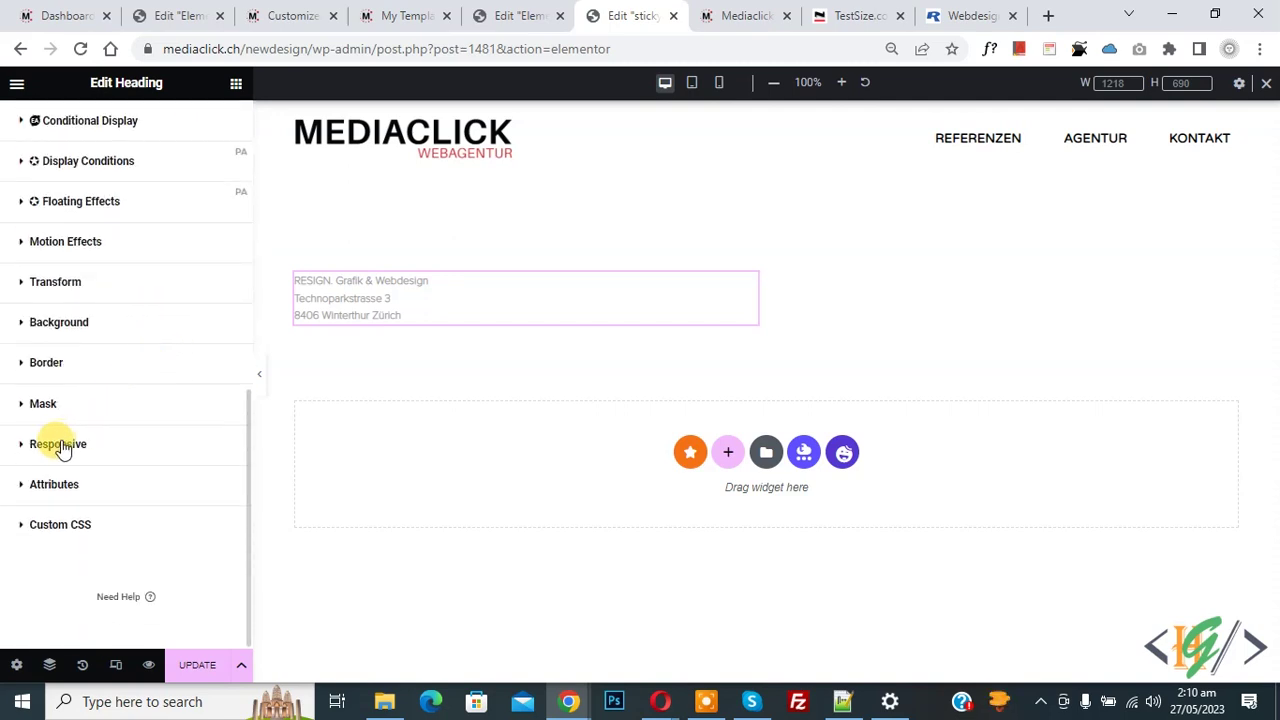
click(60, 452)
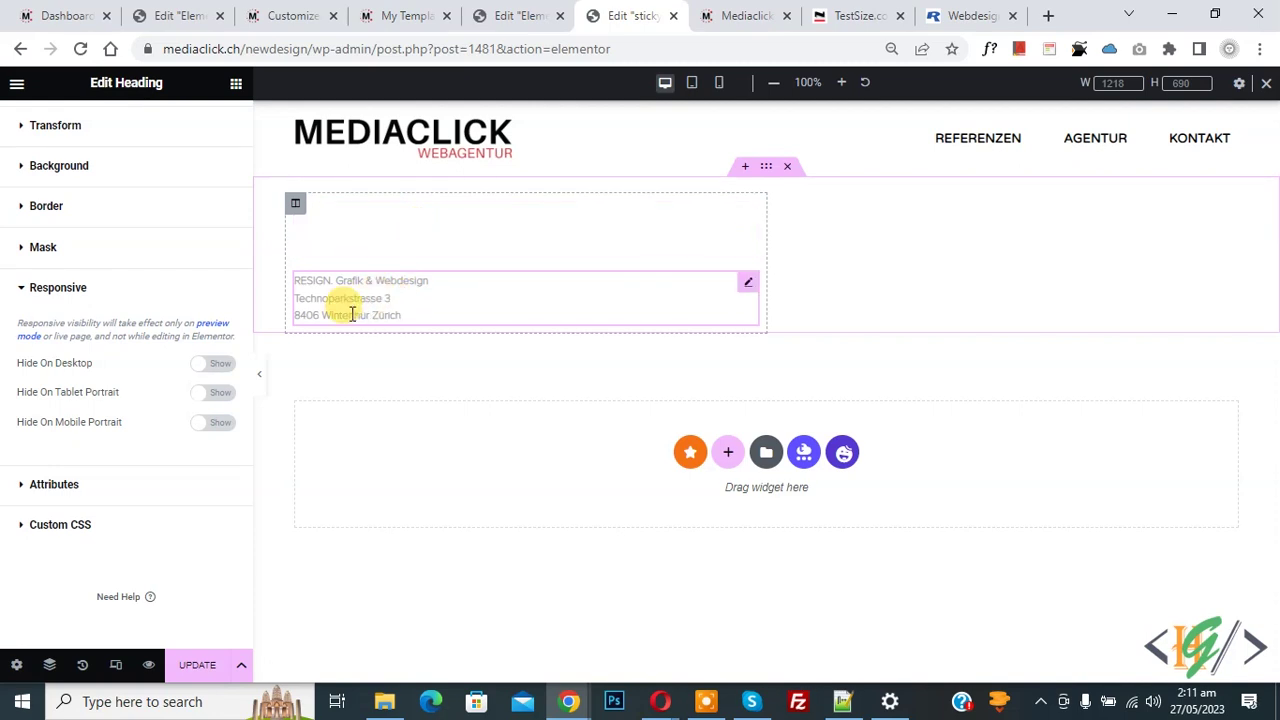
click(220, 368)
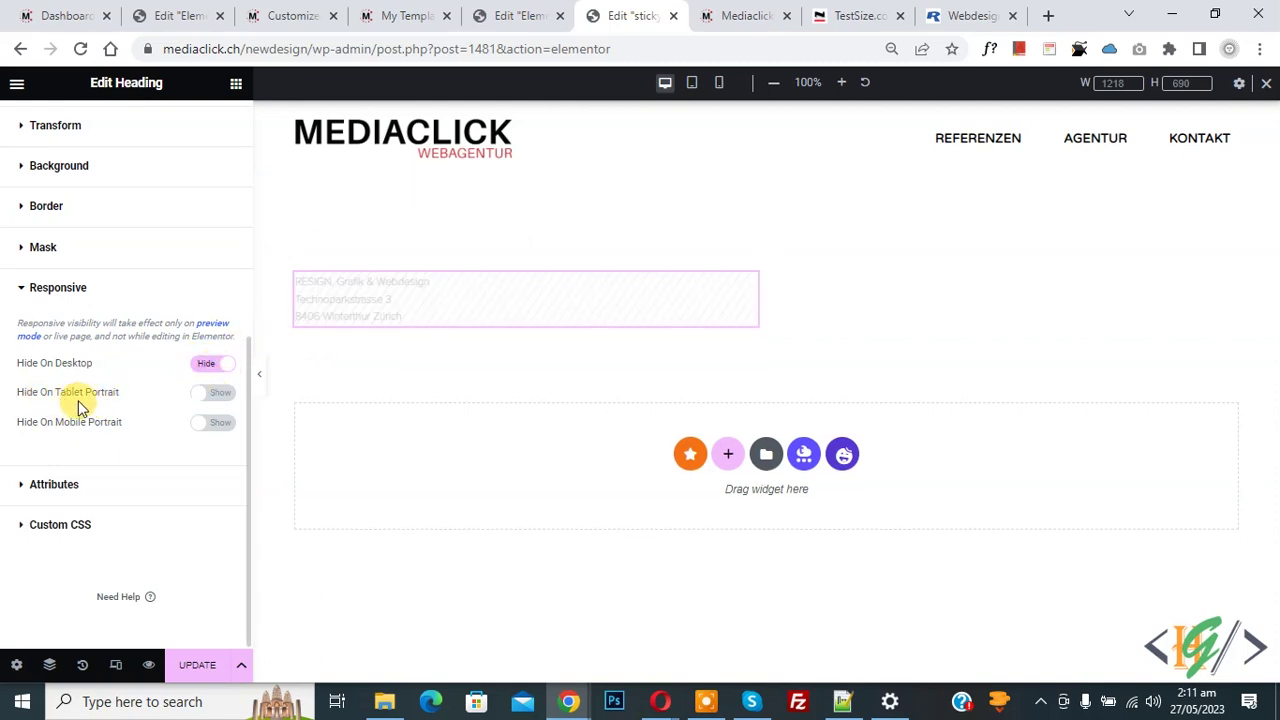
click(218, 396)
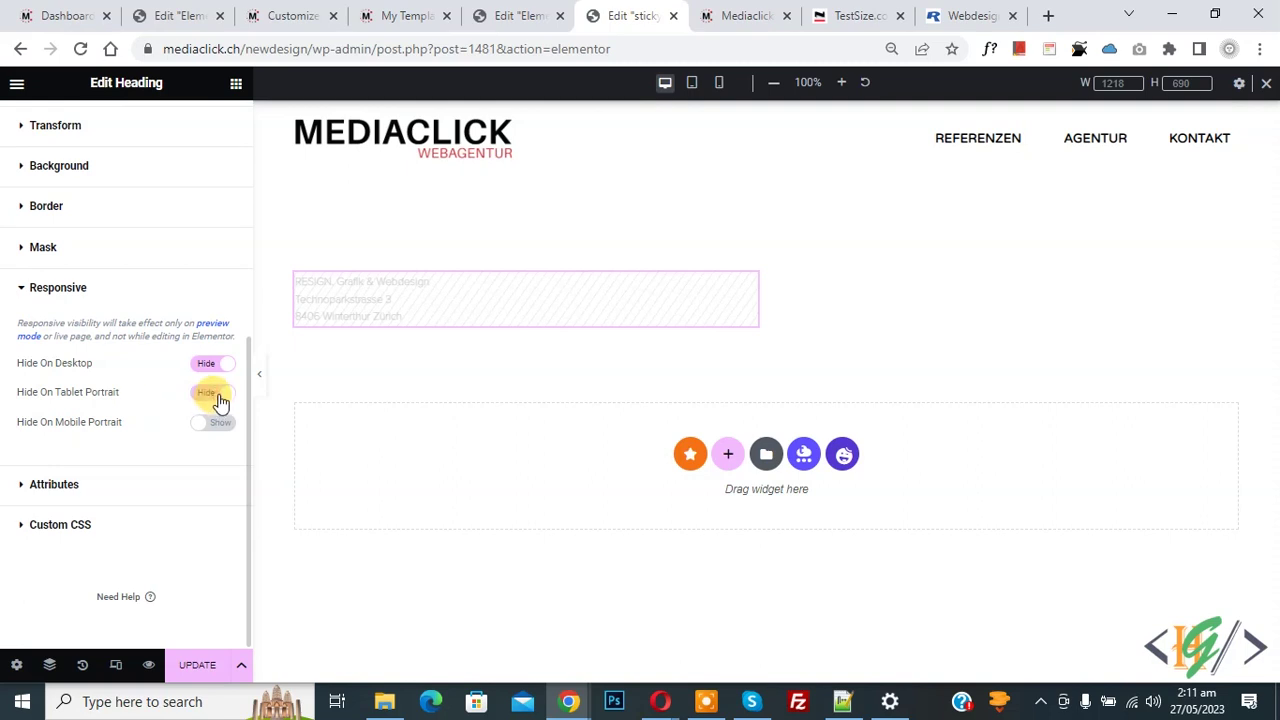
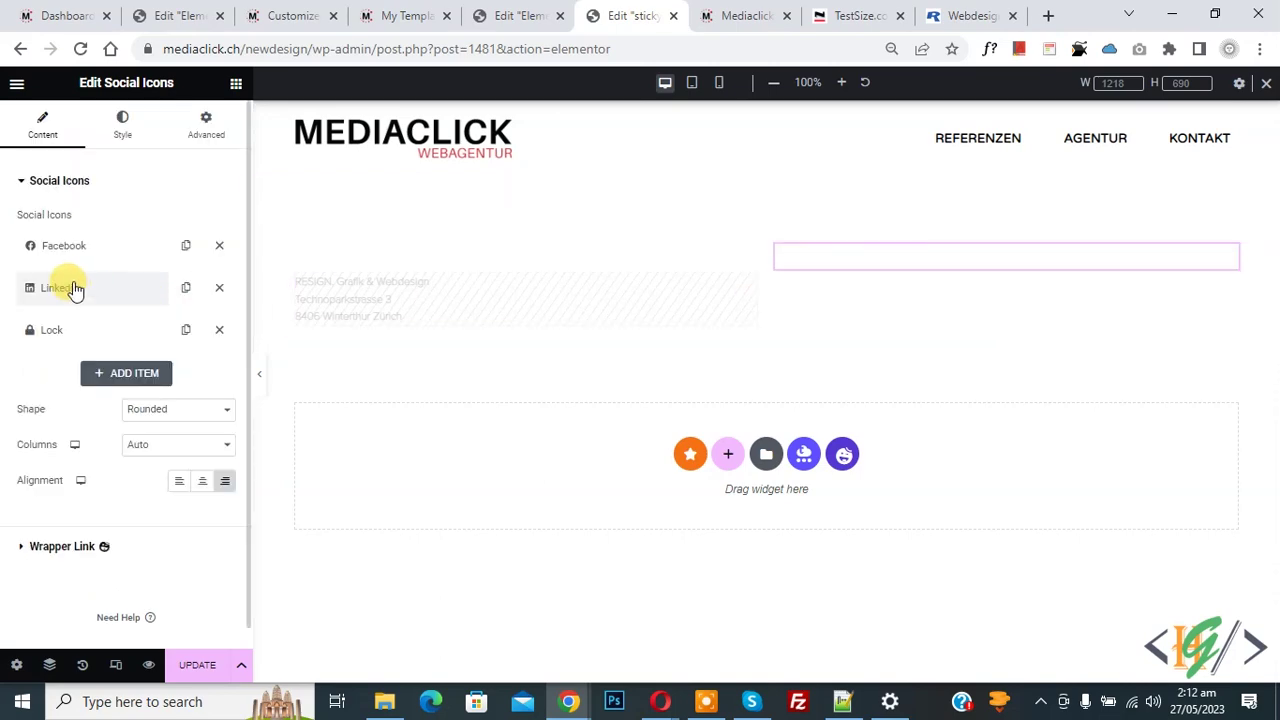
Set the secondary colour of the Facebook icon in the selected social icons widget to grey.
click(65, 250)
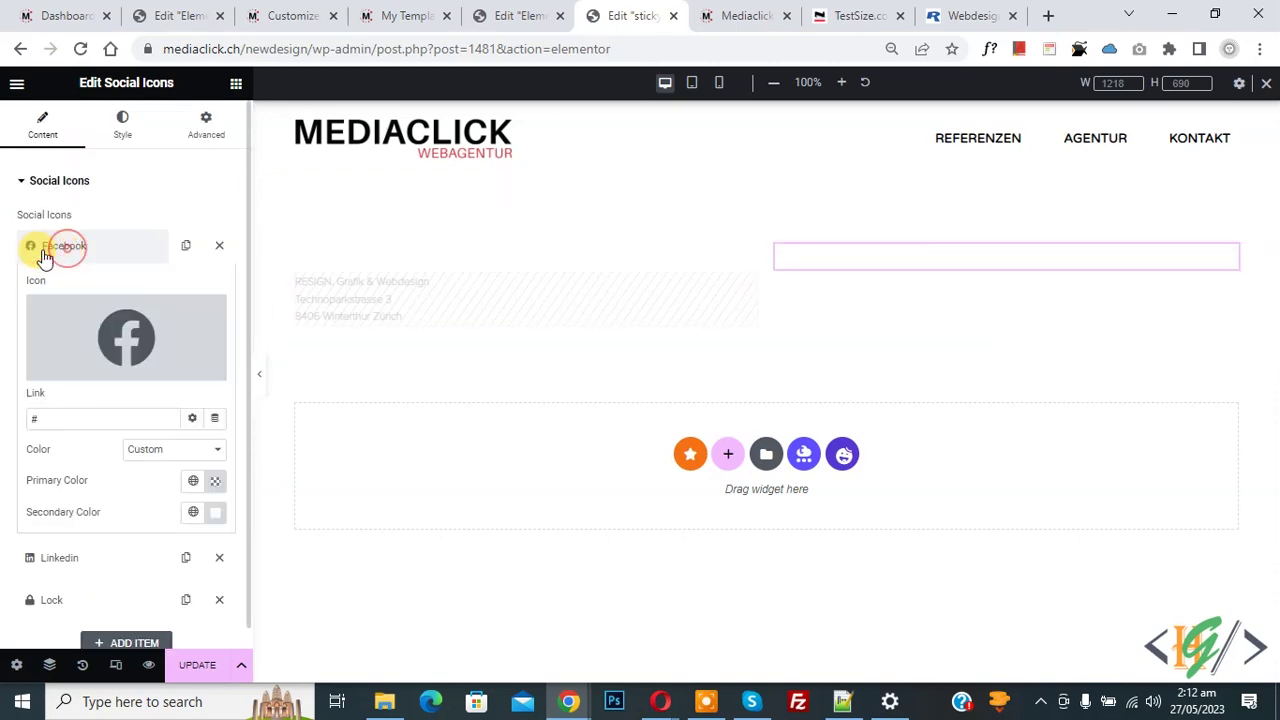
scroll(6, 251, down, 2)
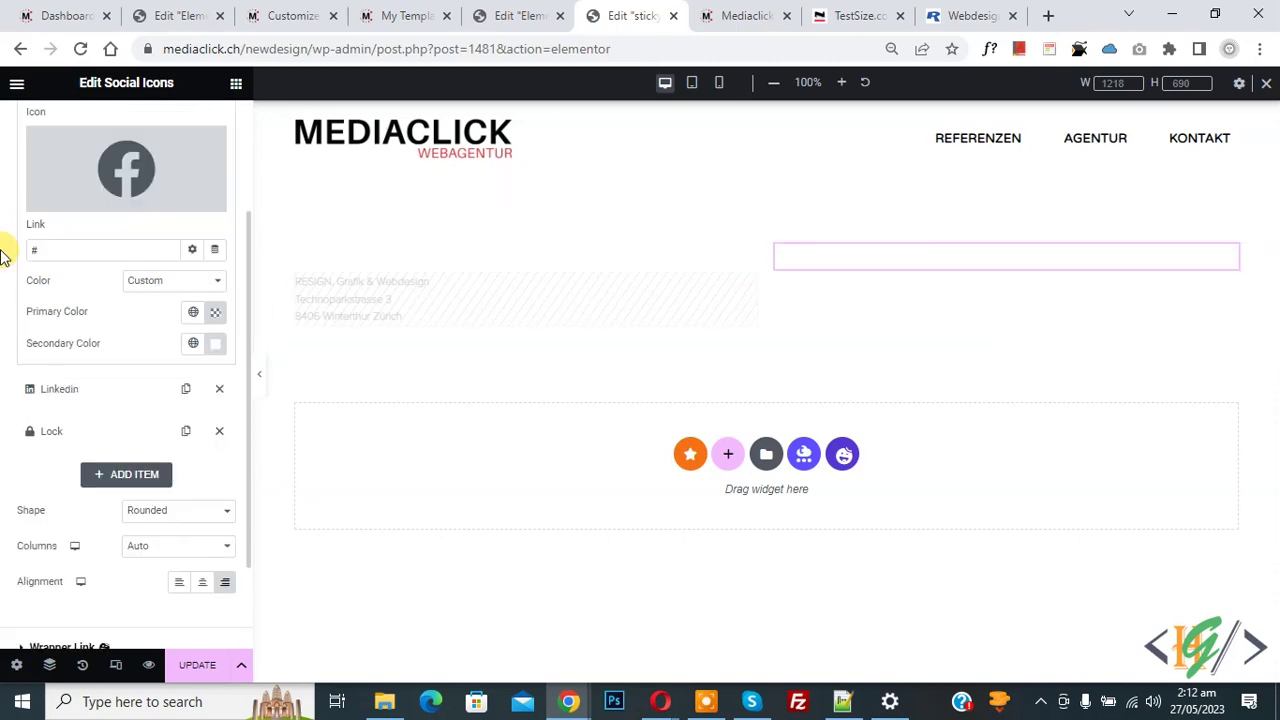
click(216, 345)
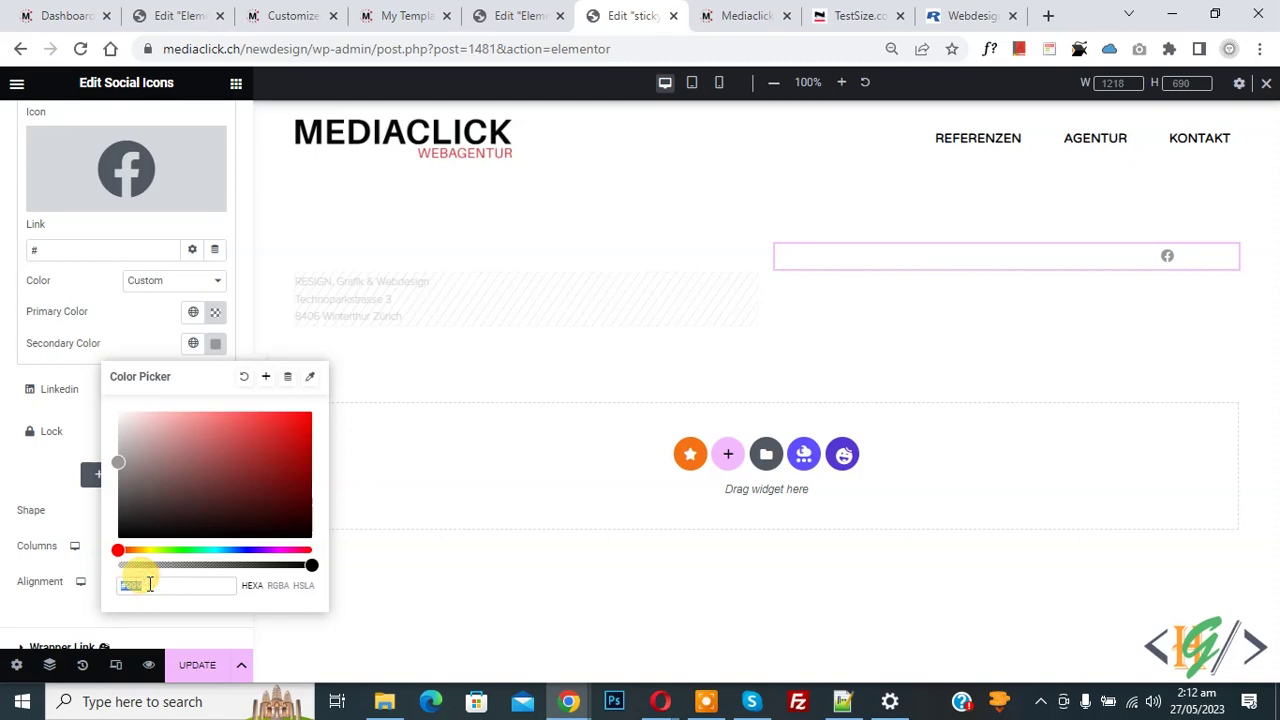
click(10, 463)
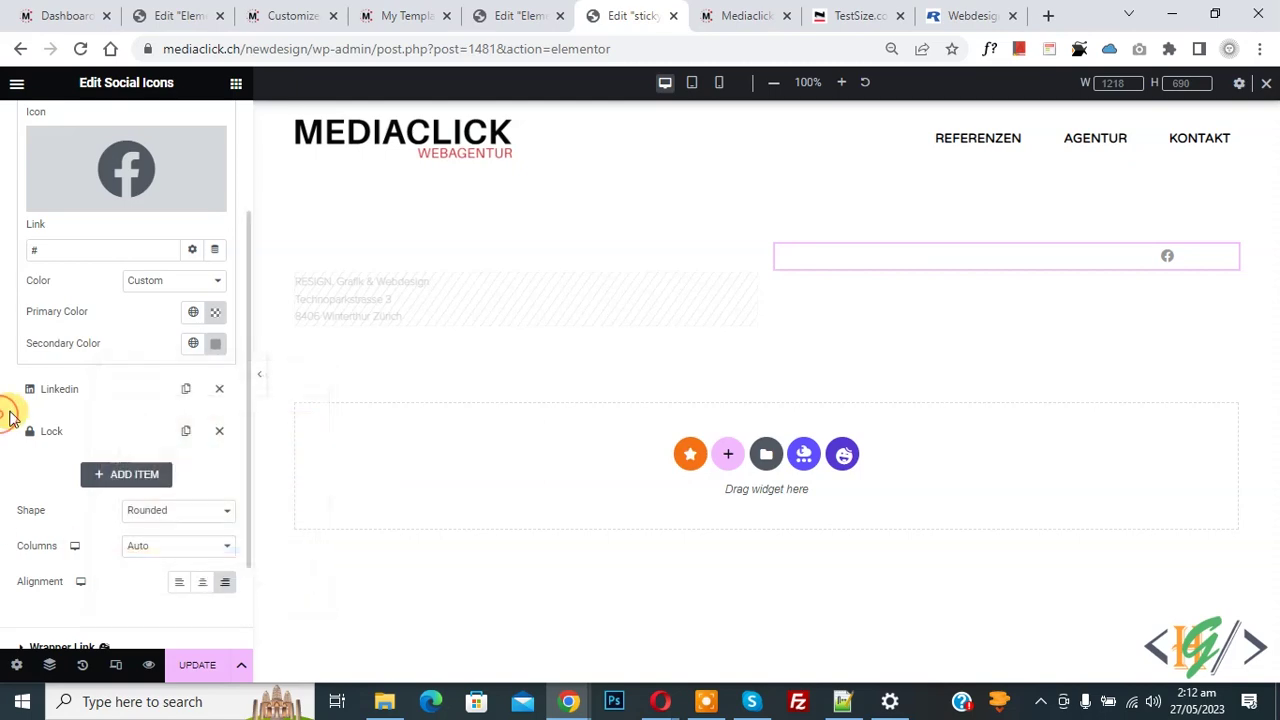
Set the secondary colour of the Linkedin and Lock icons to the same grey.
click(72, 395)
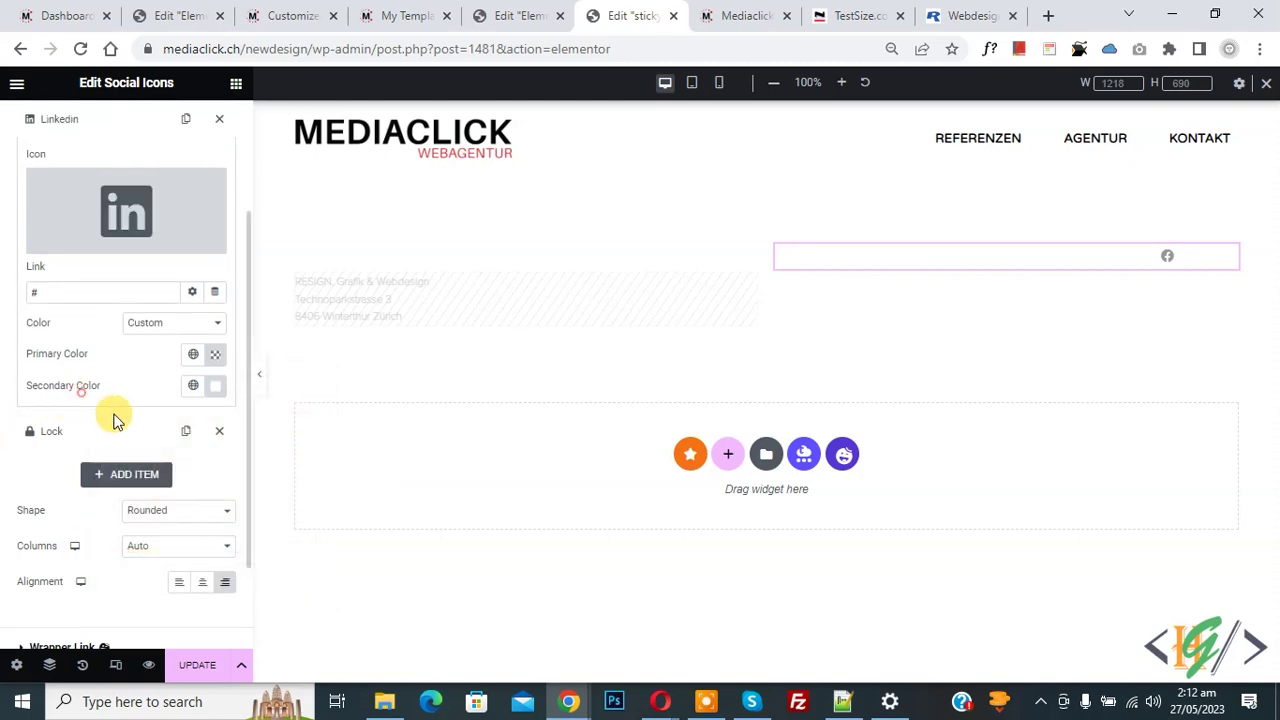
click(221, 390)
click(47, 435)
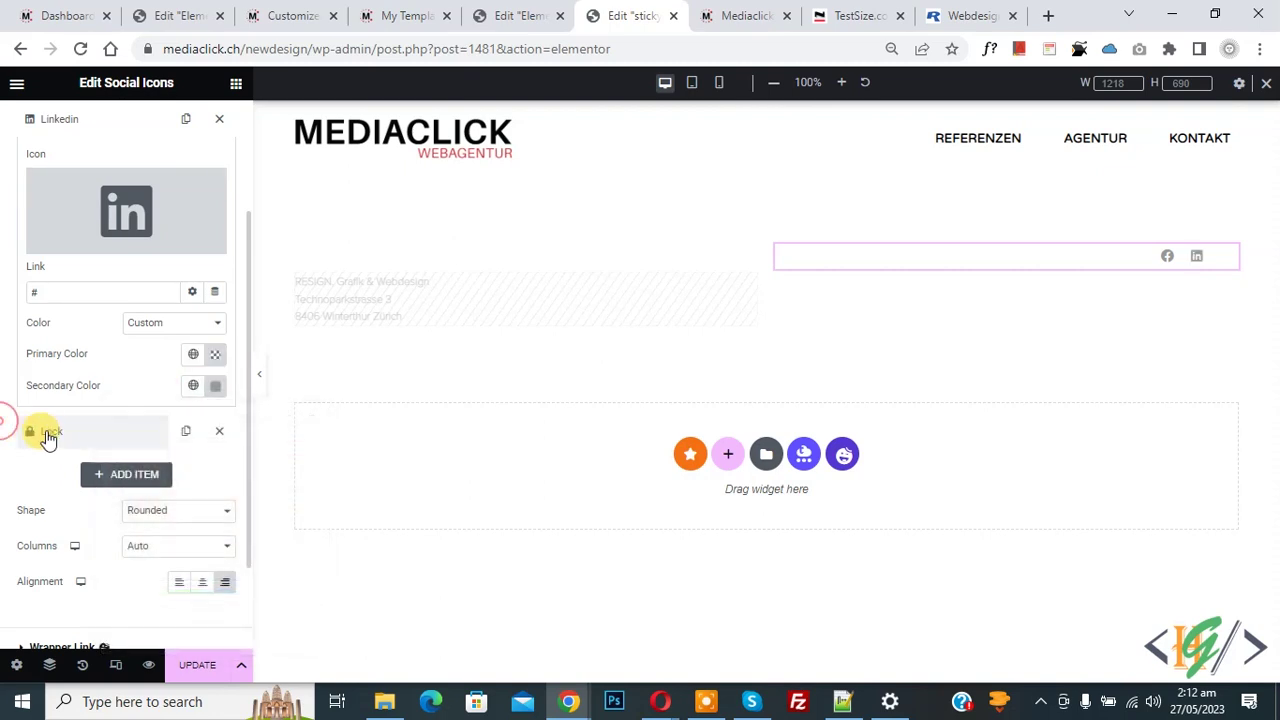
click(102, 431)
scroll(86, 286, up, 2)
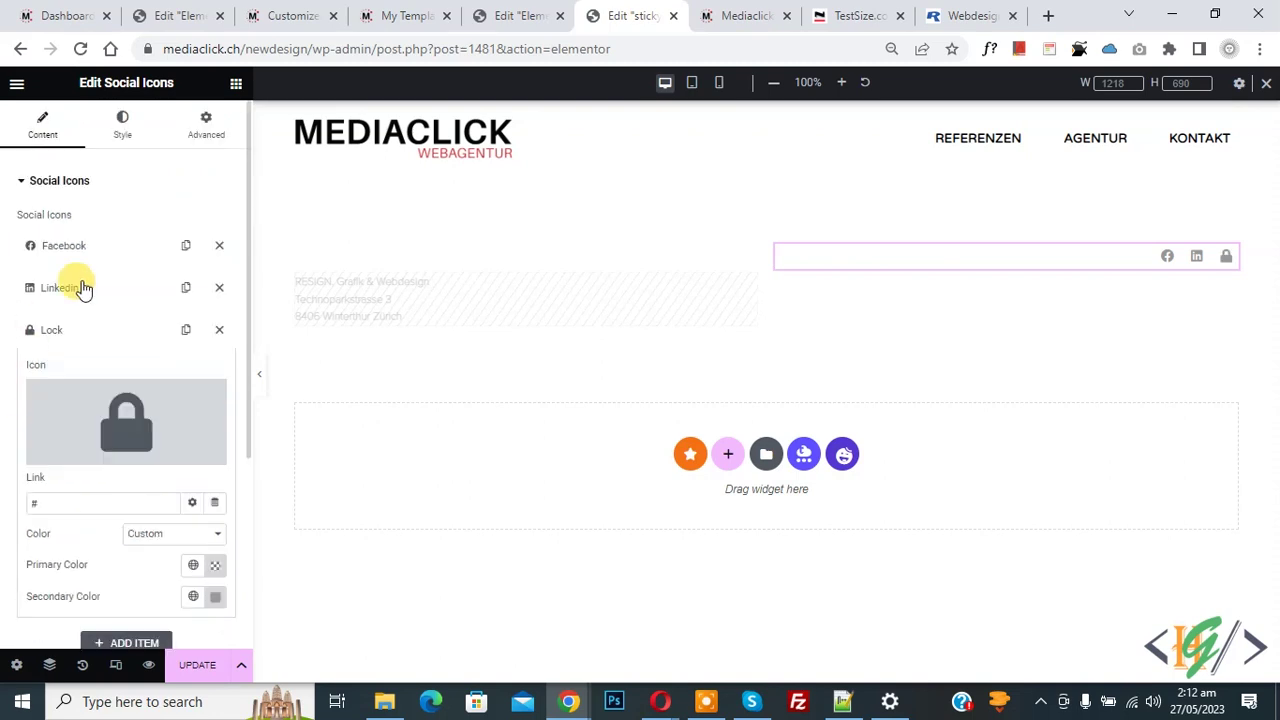
Hide the grey social icons widget on desktop and tablet portrait, and save the updated footer template.
click(210, 122)
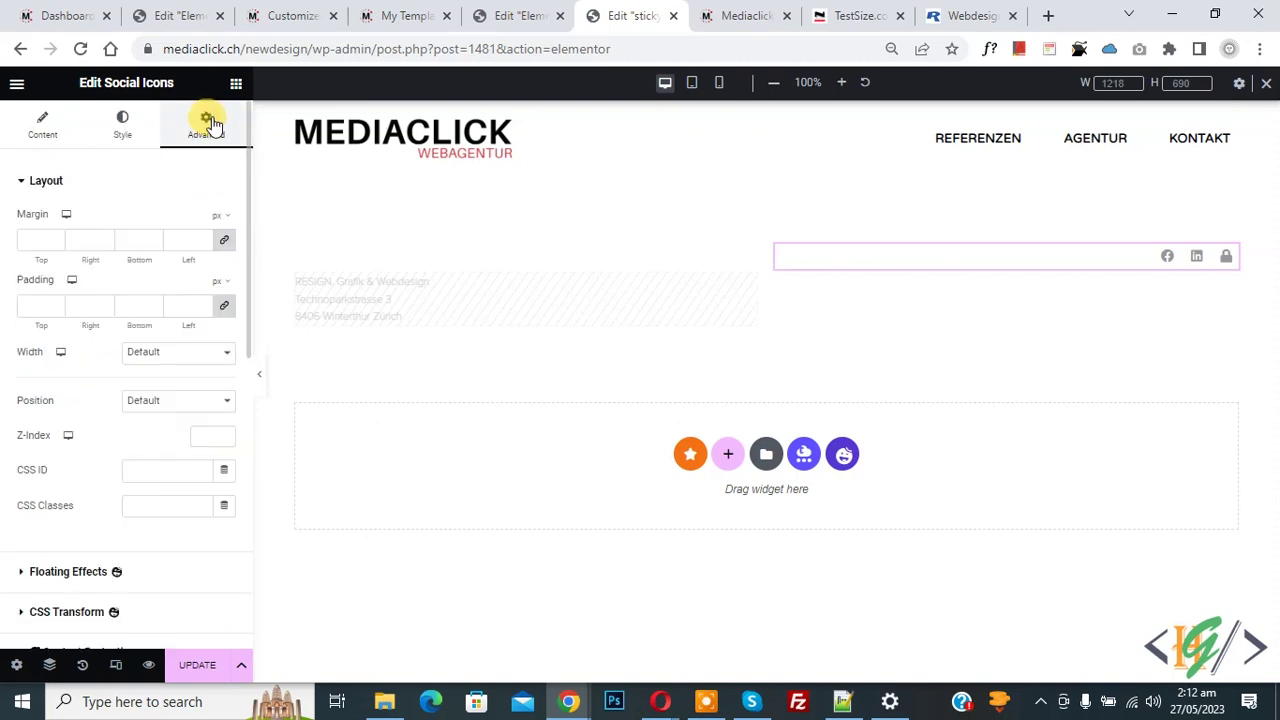
scroll(25, 228, down, 6)
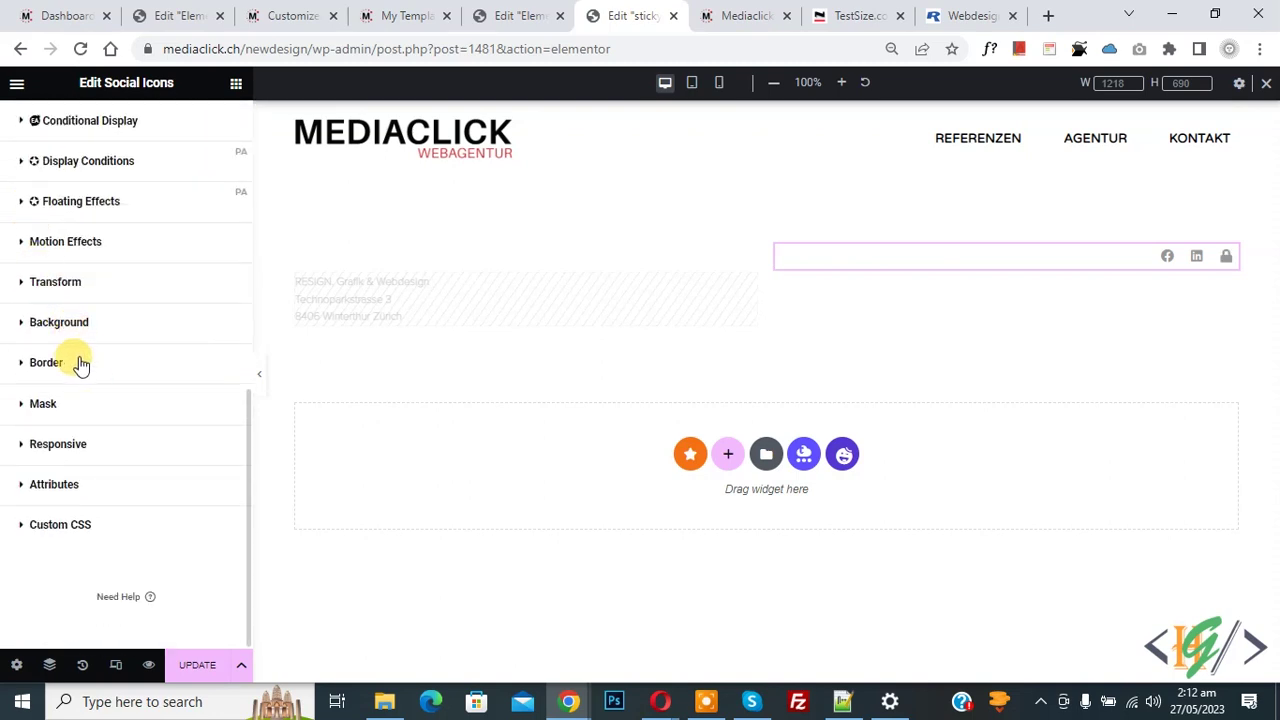
click(62, 444)
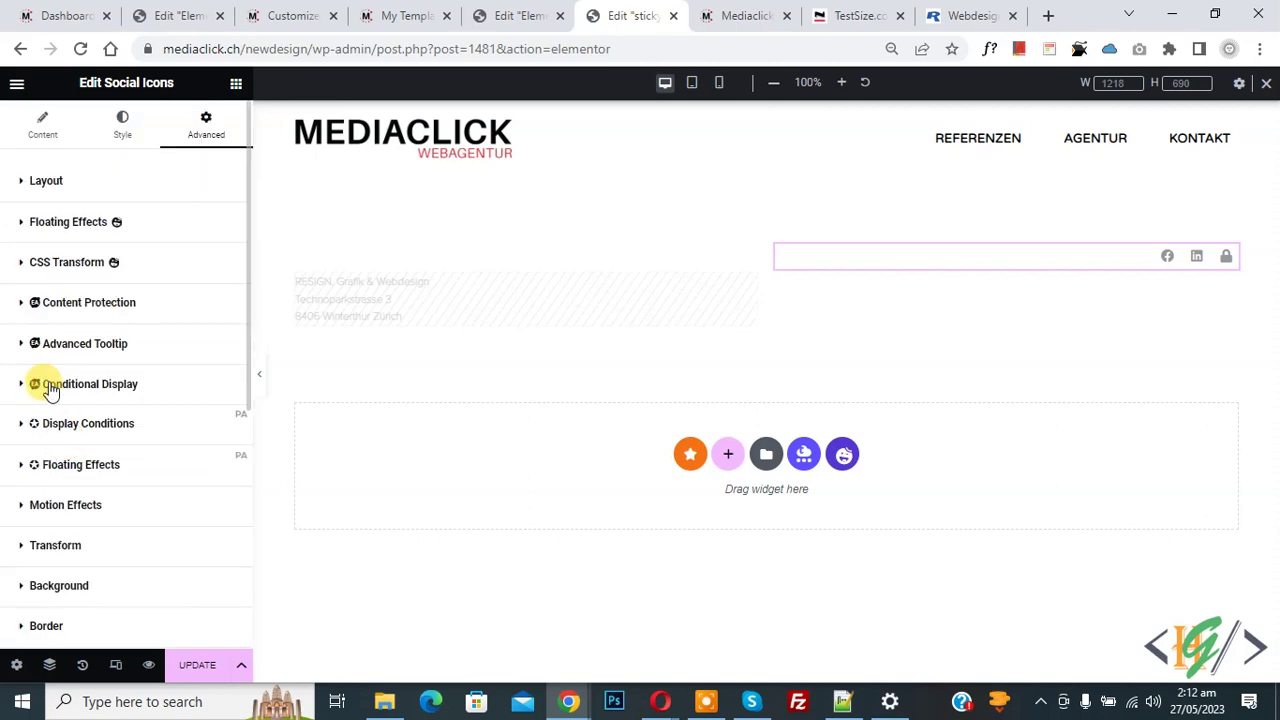
click(216, 363)
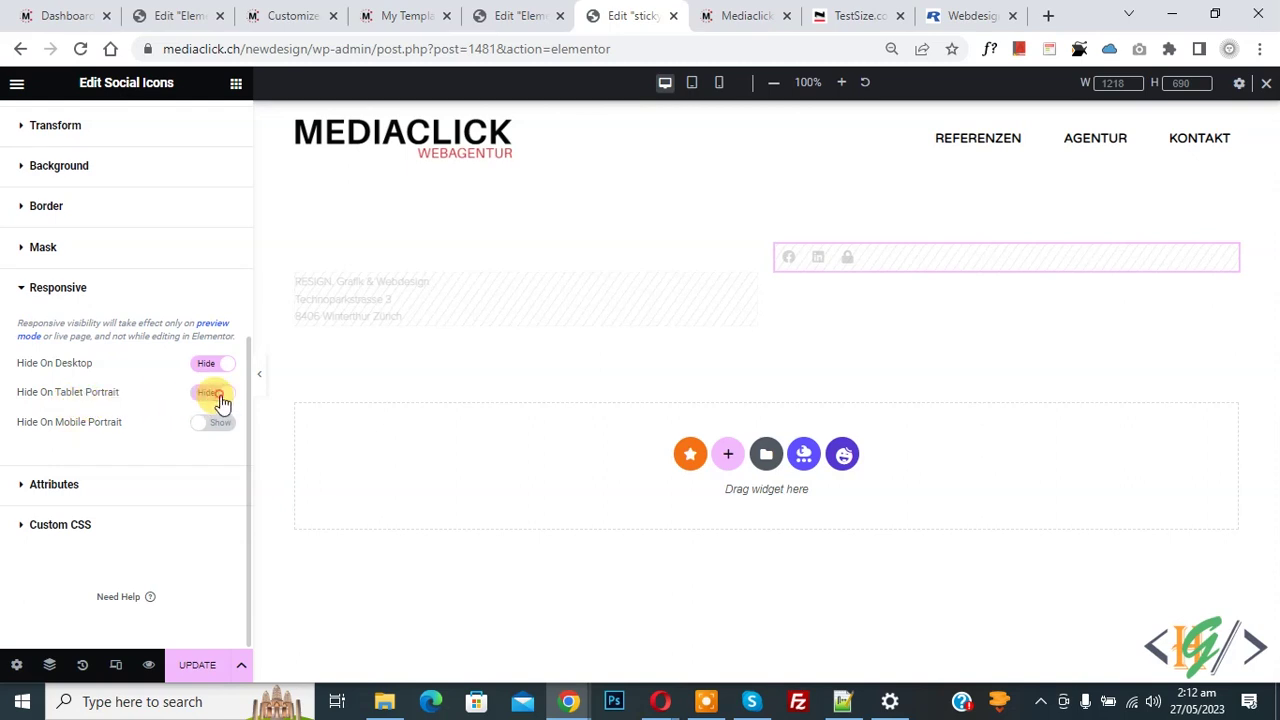
click(210, 665)
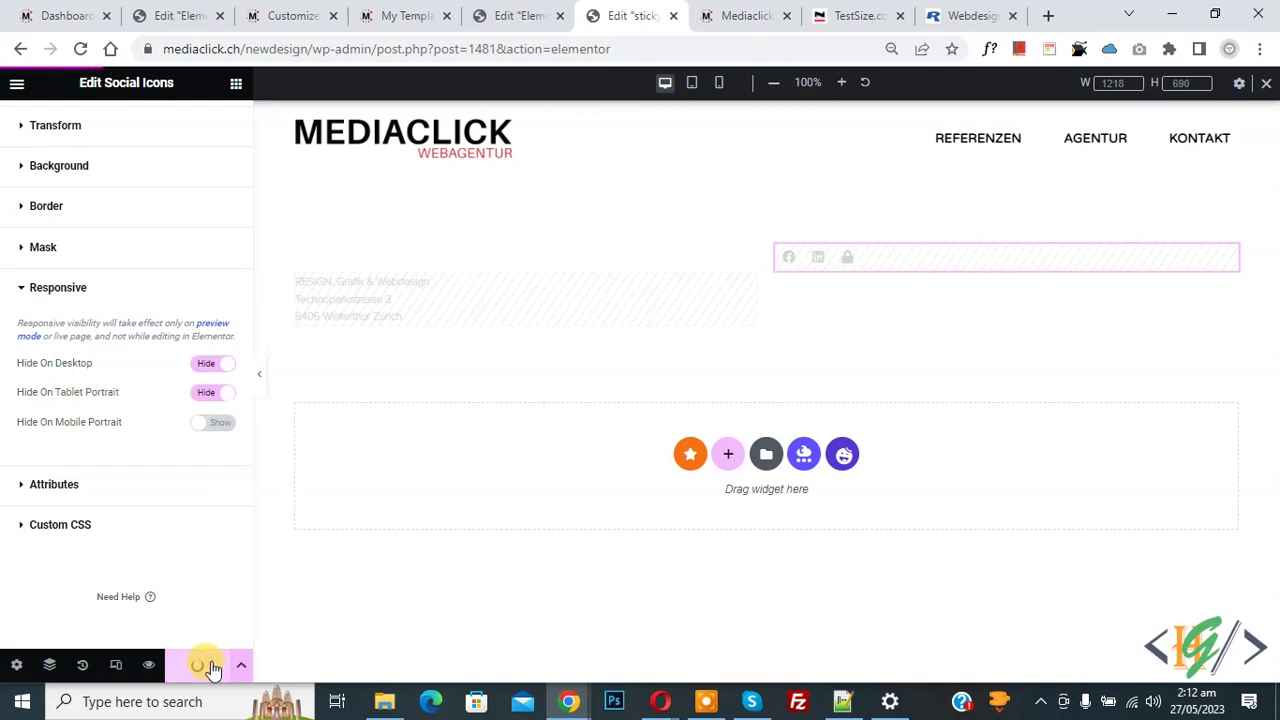
Reload the live Mediaclick page and check the footer on desktop.
click(745, 15)
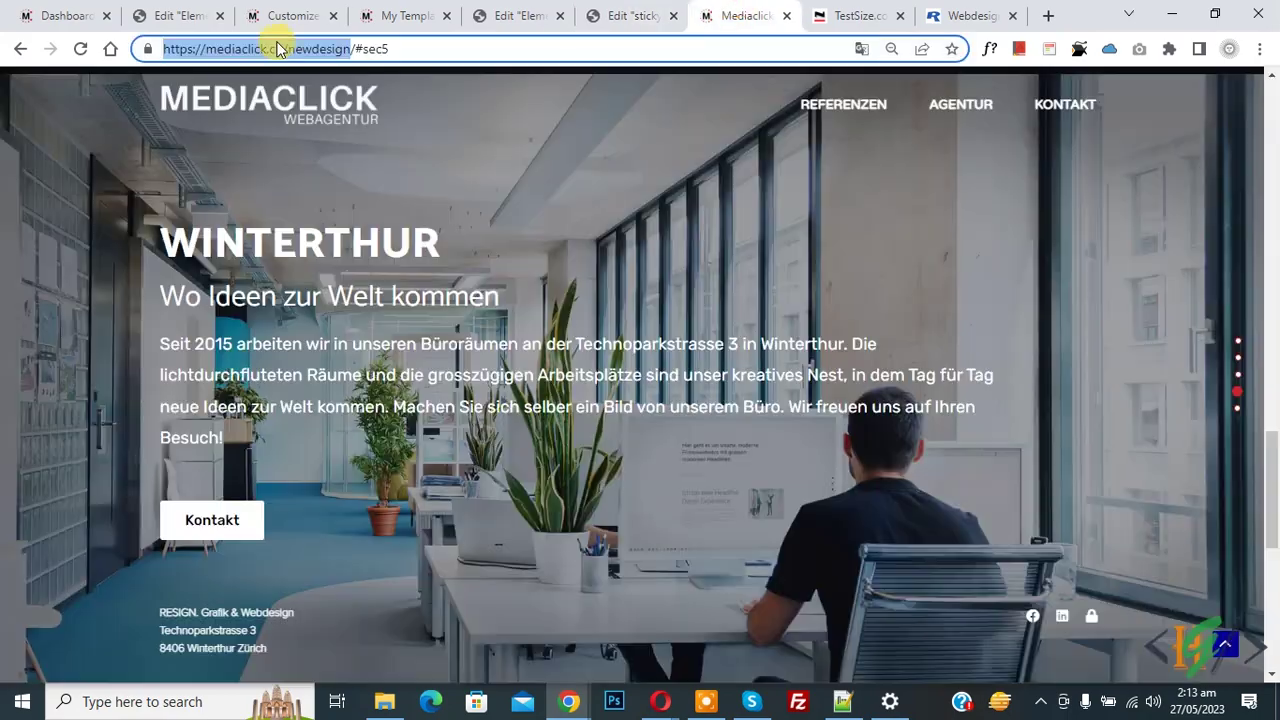
click(72, 50)
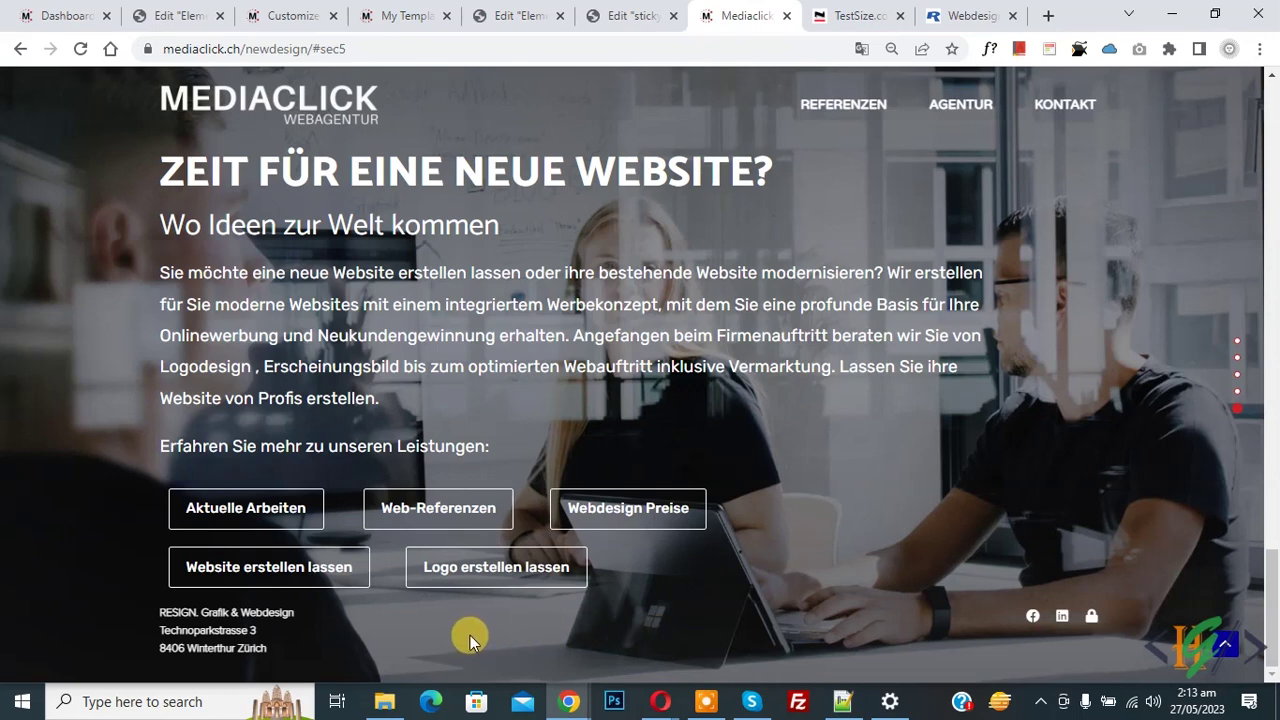
click(830, 15)
click(80, 49)
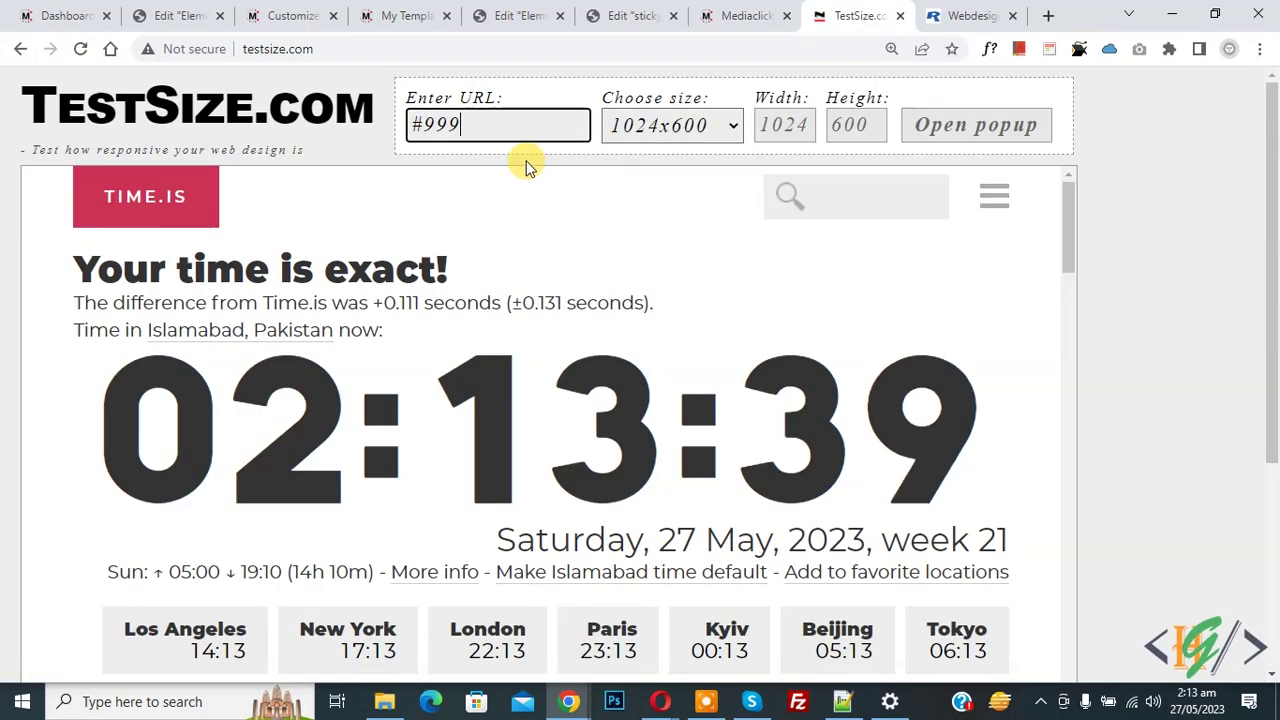
text(https://mediaclick.ch/newdesign)
double_click(775, 124)
text(500)
key(Return)
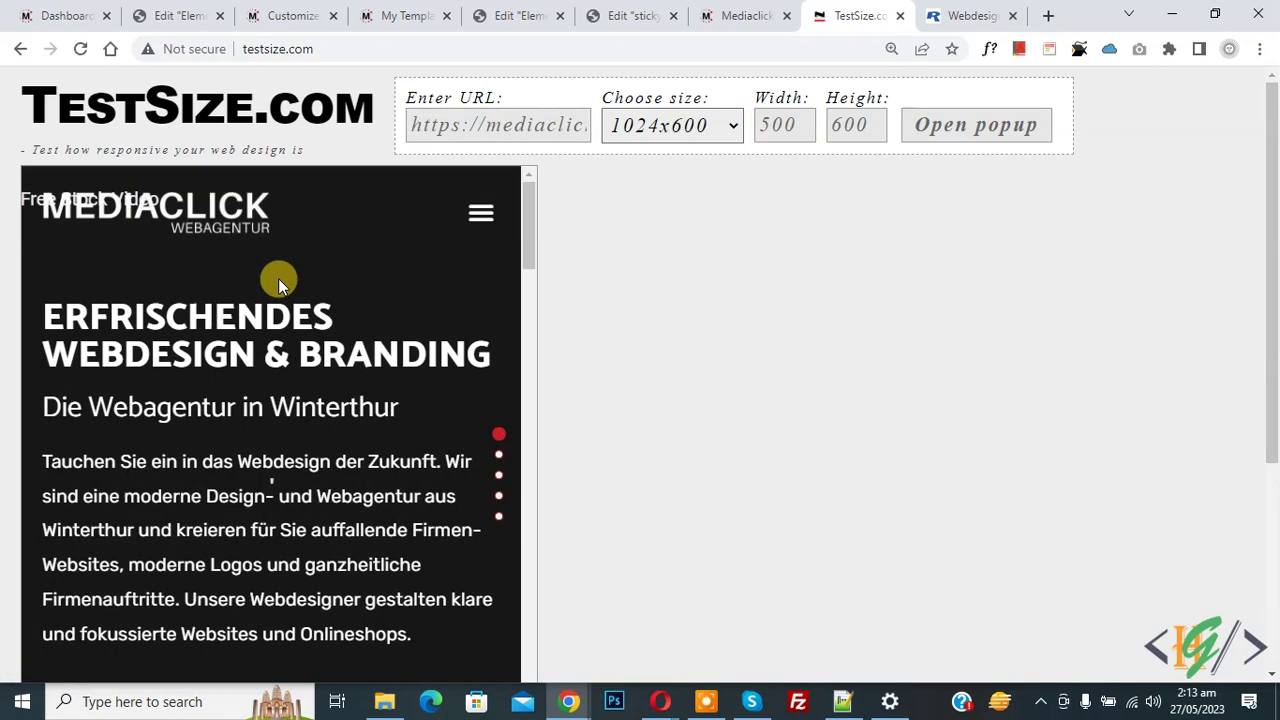
Examine the footer text and icons at the end of the 500-wide preview and compare them with the live desktop page.
drag(524, 210, 497, 546)
scroll(497, 546, down, 5)
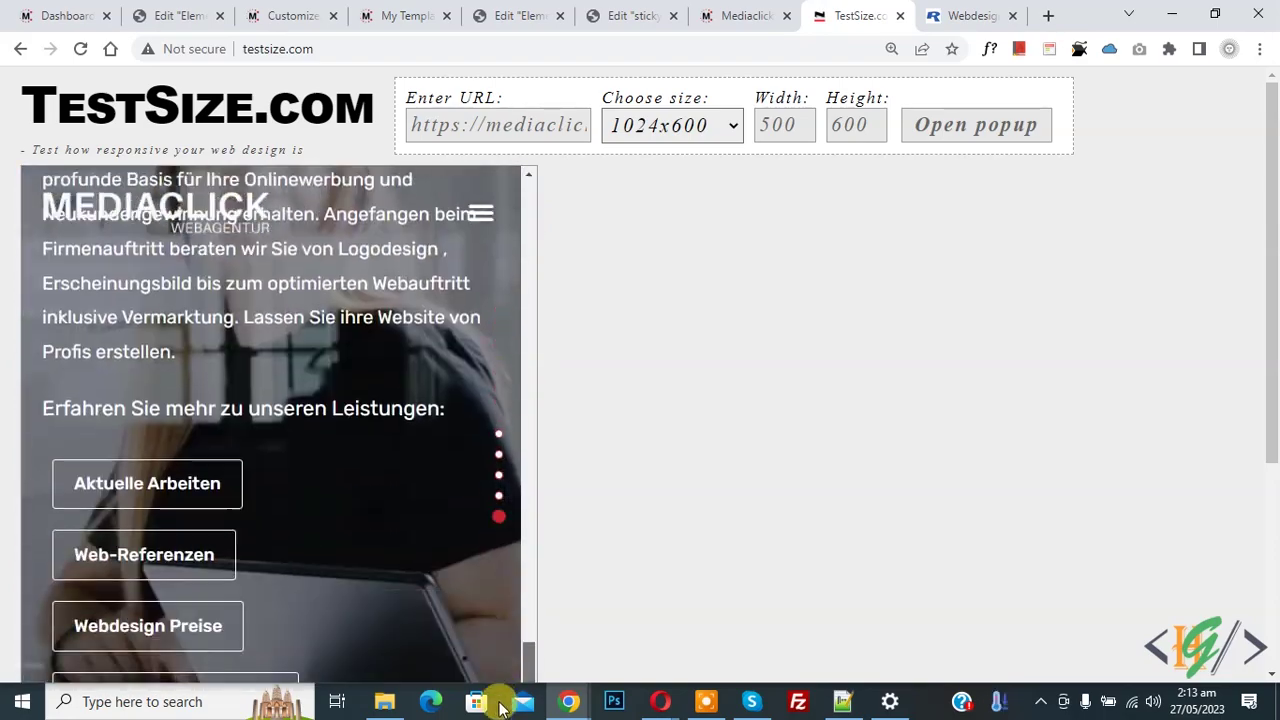
scroll(627, 560, down, 3)
drag(531, 383, 531, 443)
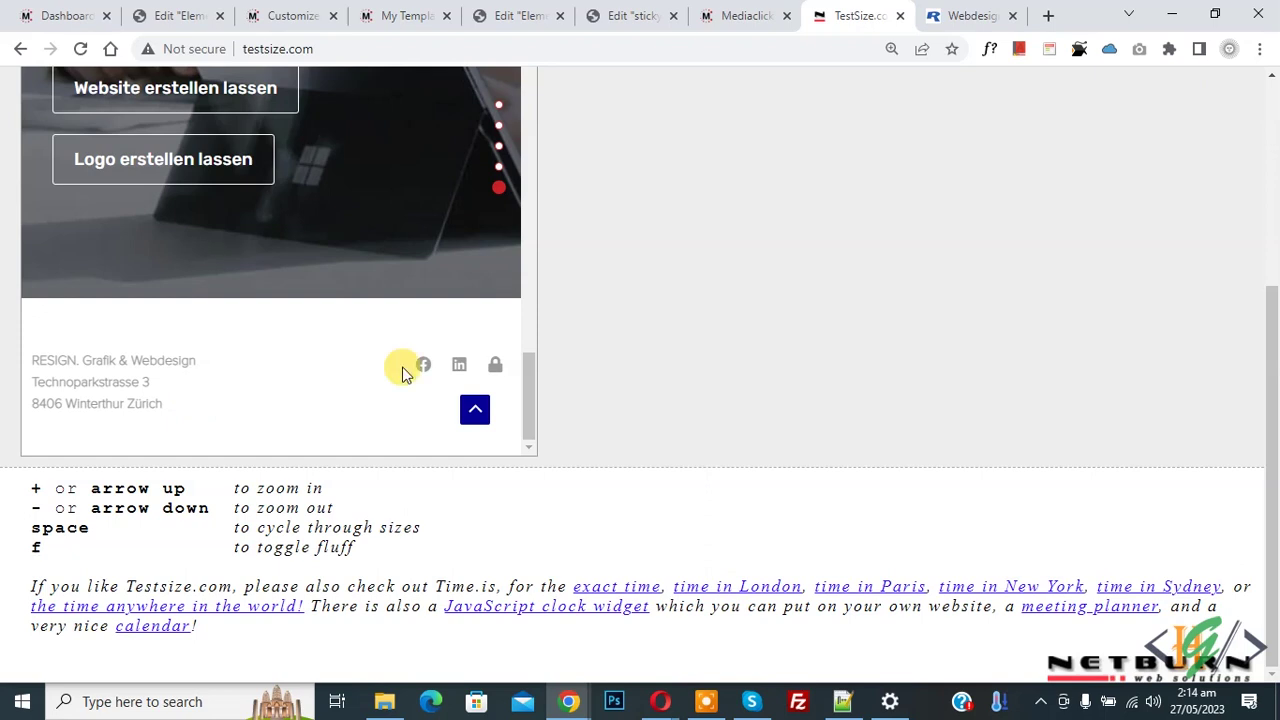
click(747, 12)
click(894, 484)
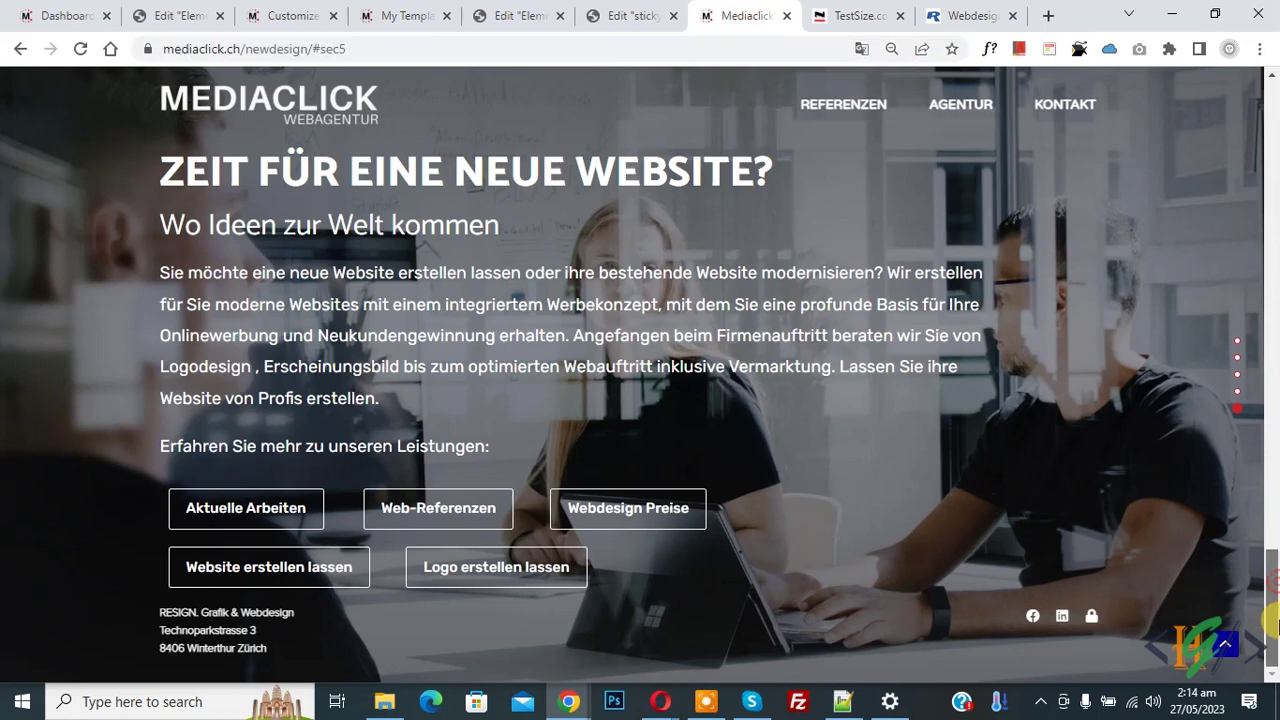